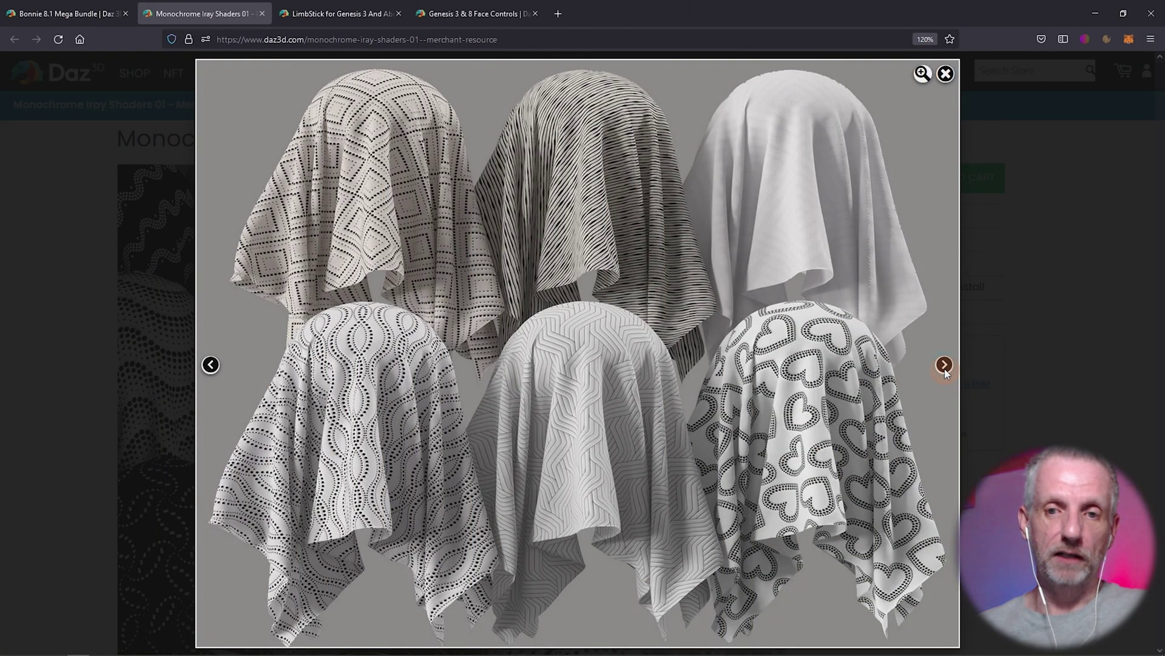
# Page through two more Monochrome Iray Shaders 01 preview images, then close the gallery.
pyautogui.click(945, 370)
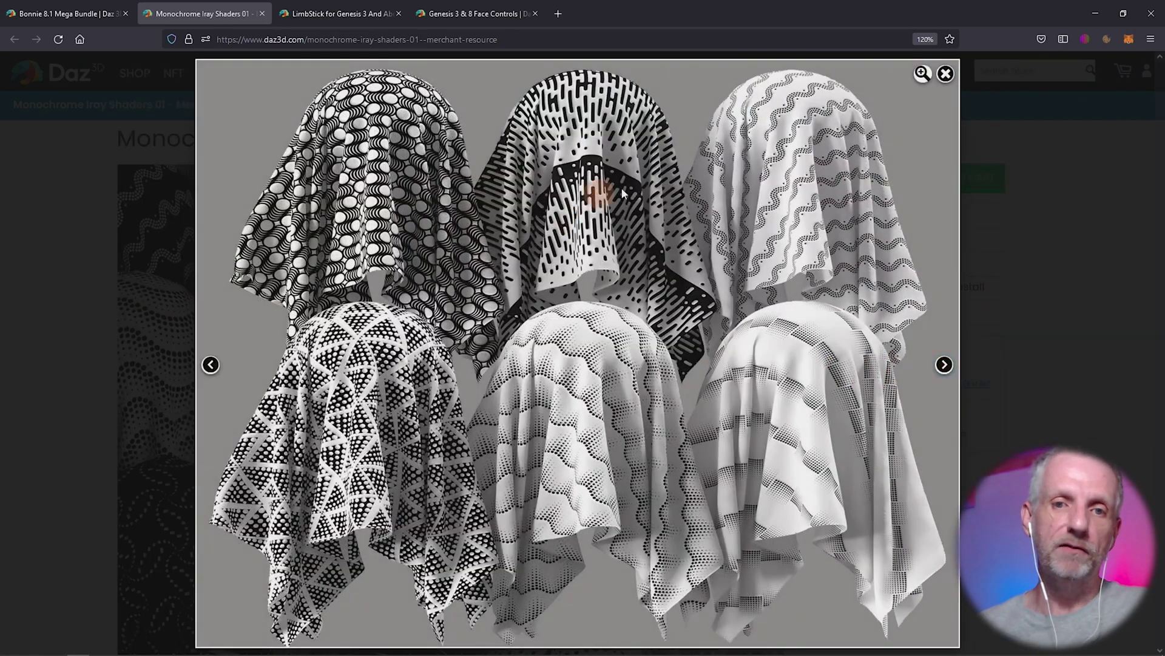
pyautogui.click(945, 366)
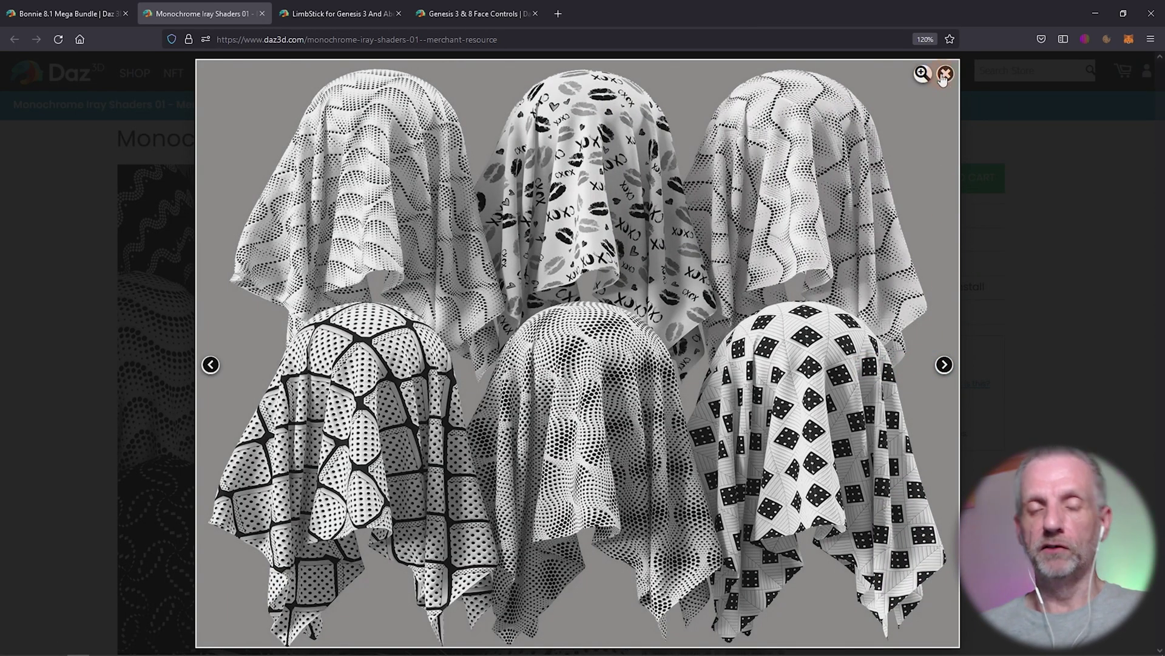
pyautogui.click(944, 74)
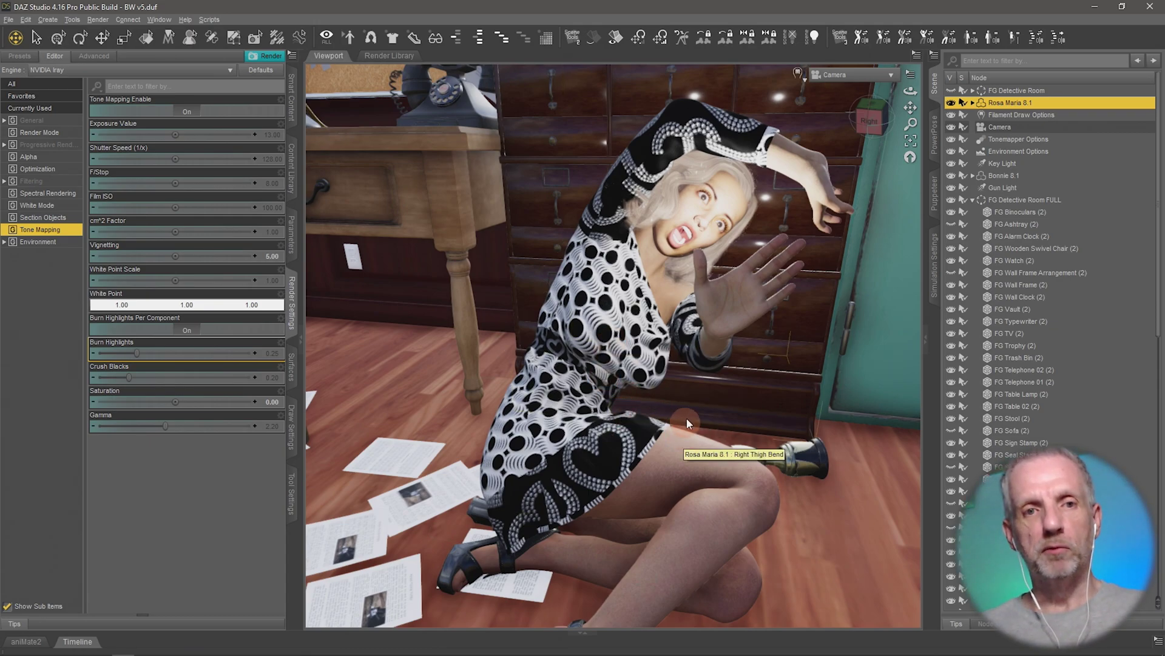
# Activate the Surface Selection tool, checking the Tools menu without choosing anything.
pyautogui.click(147, 41)
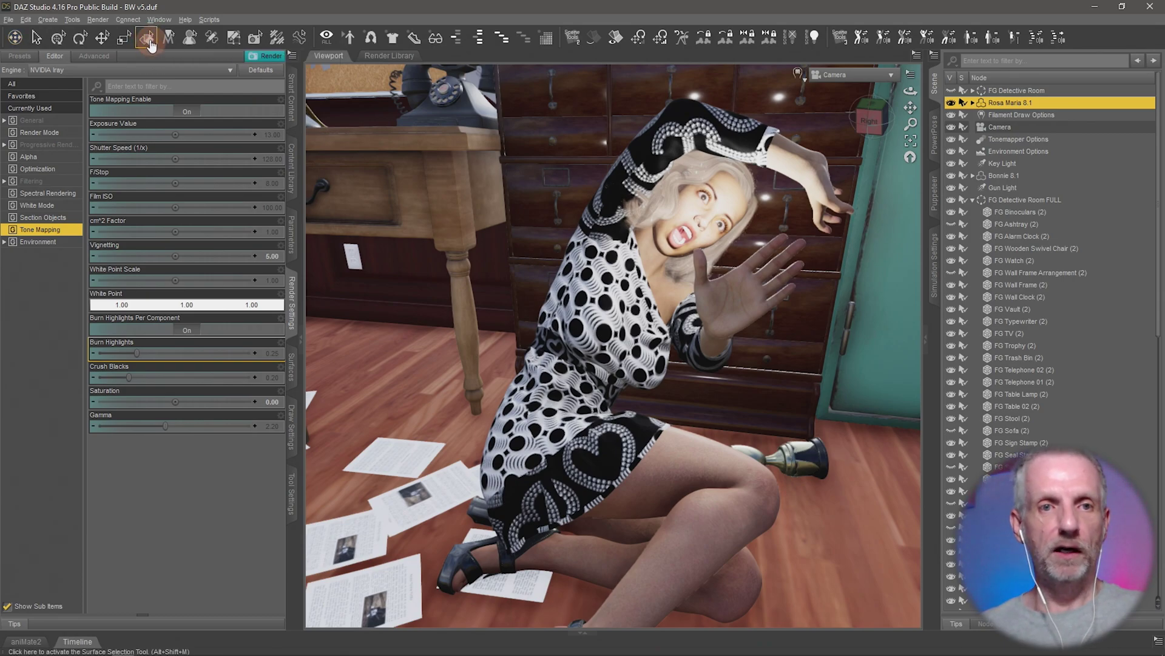
pyautogui.click(75, 22)
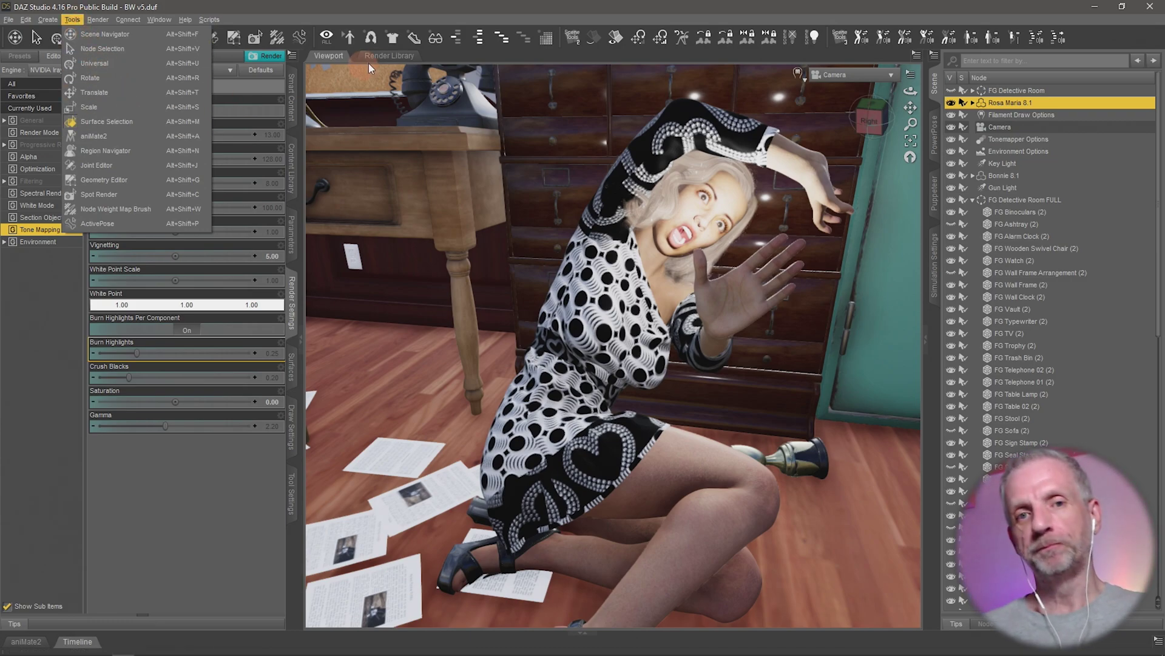
pyautogui.click(409, 9)
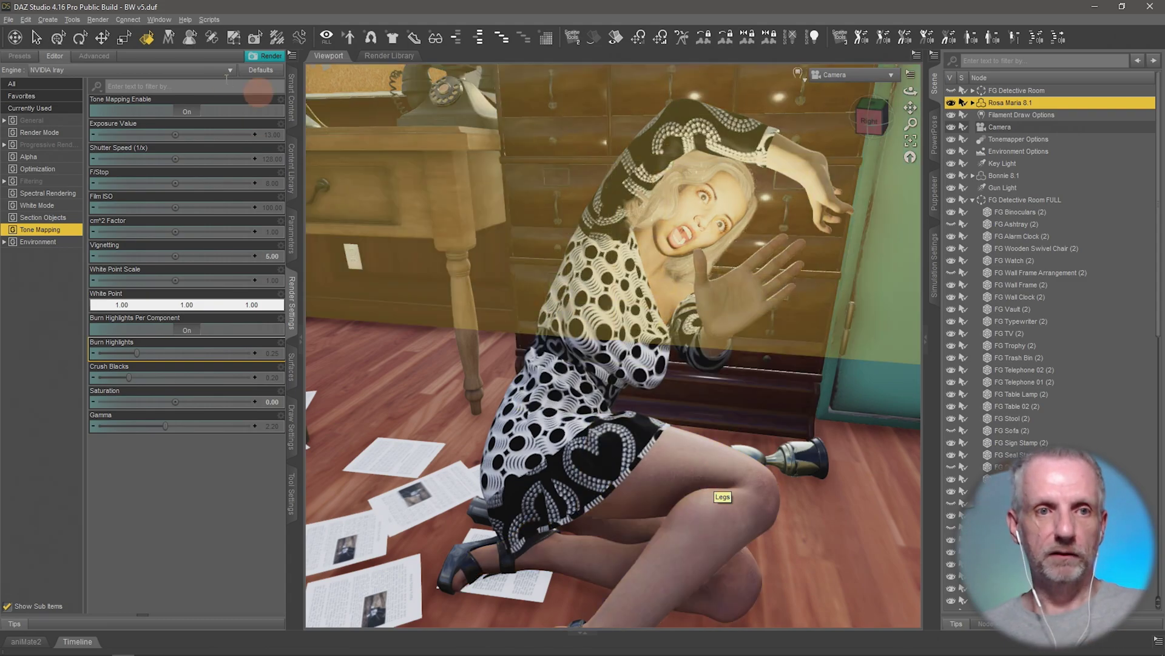
# Select the floor trophy, then the wooden desk, with the Universal Tool; return to Surface Selection.
pyautogui.click(62, 42)
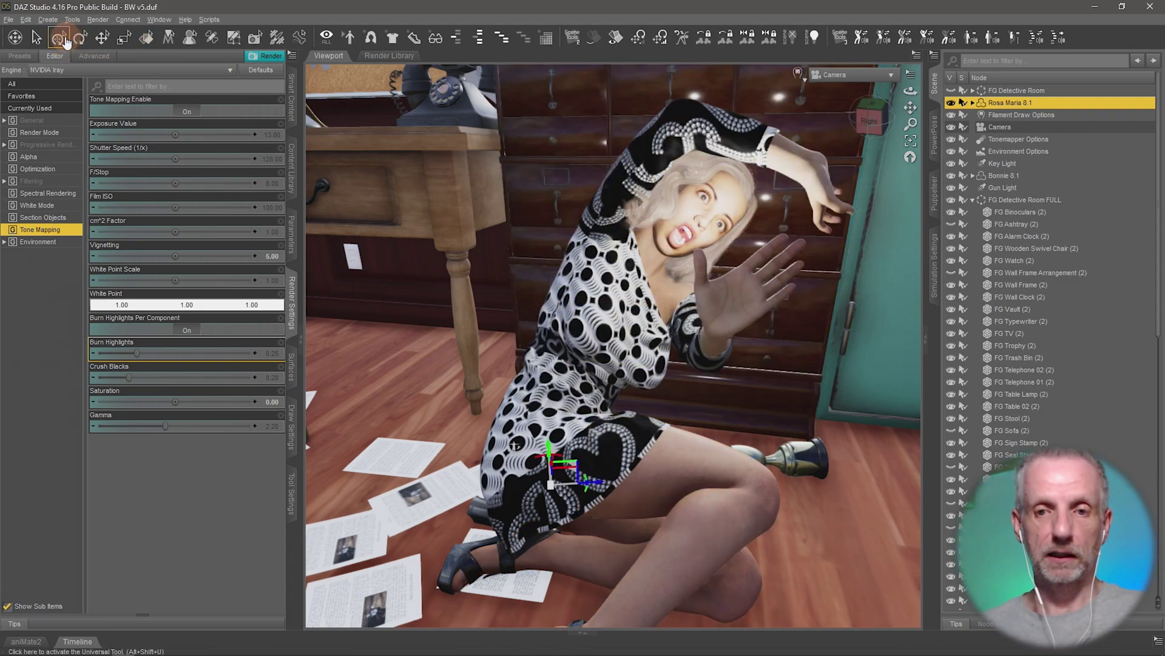
pyautogui.click(811, 464)
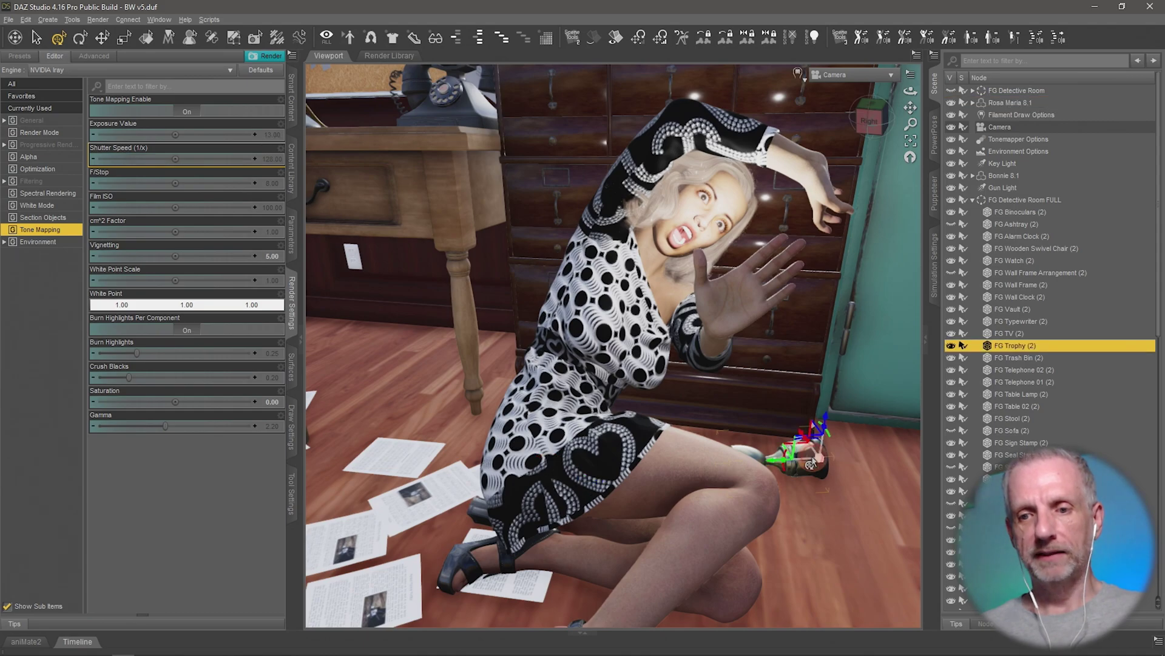
pyautogui.click(885, 325)
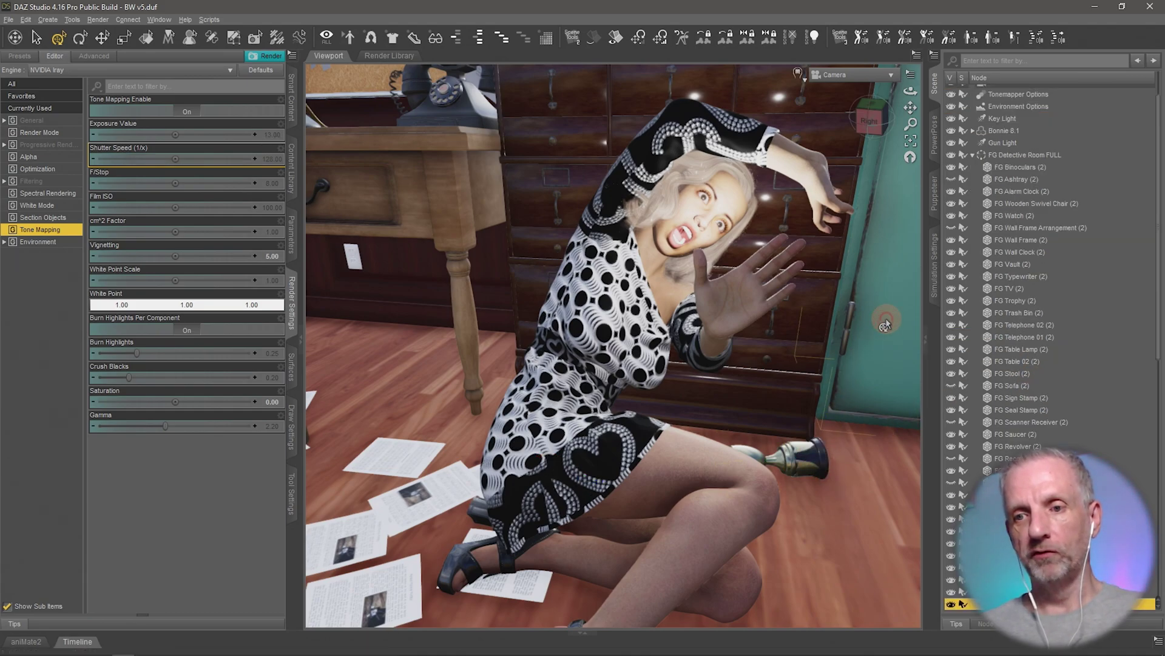
pyautogui.click(402, 183)
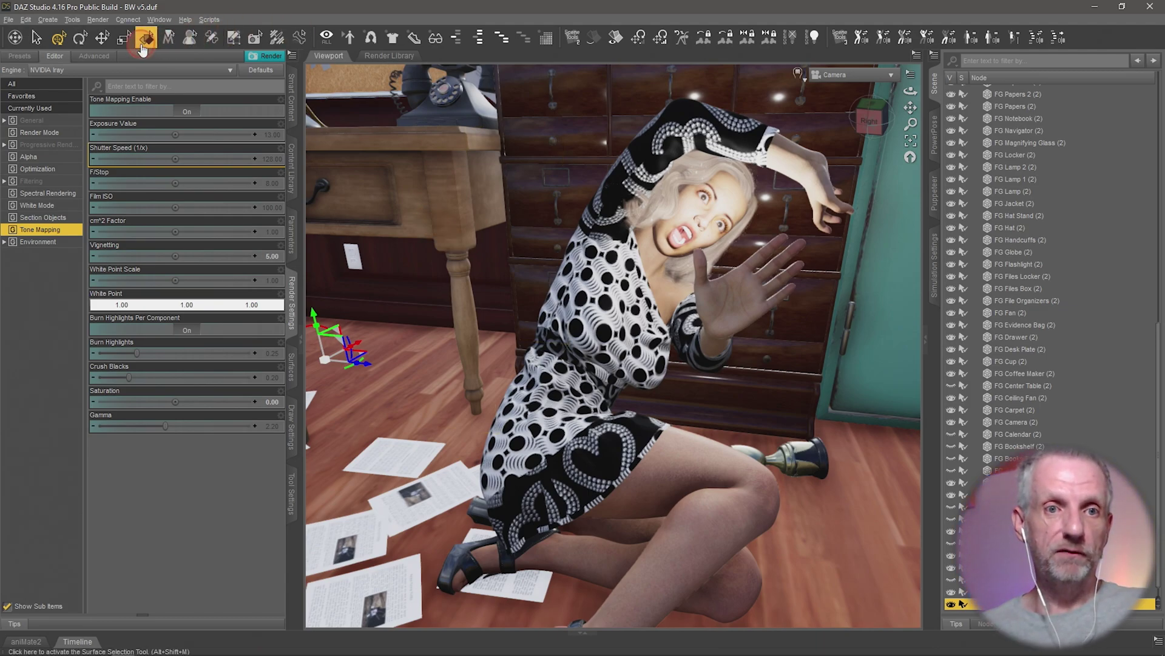
pyautogui.click(142, 48)
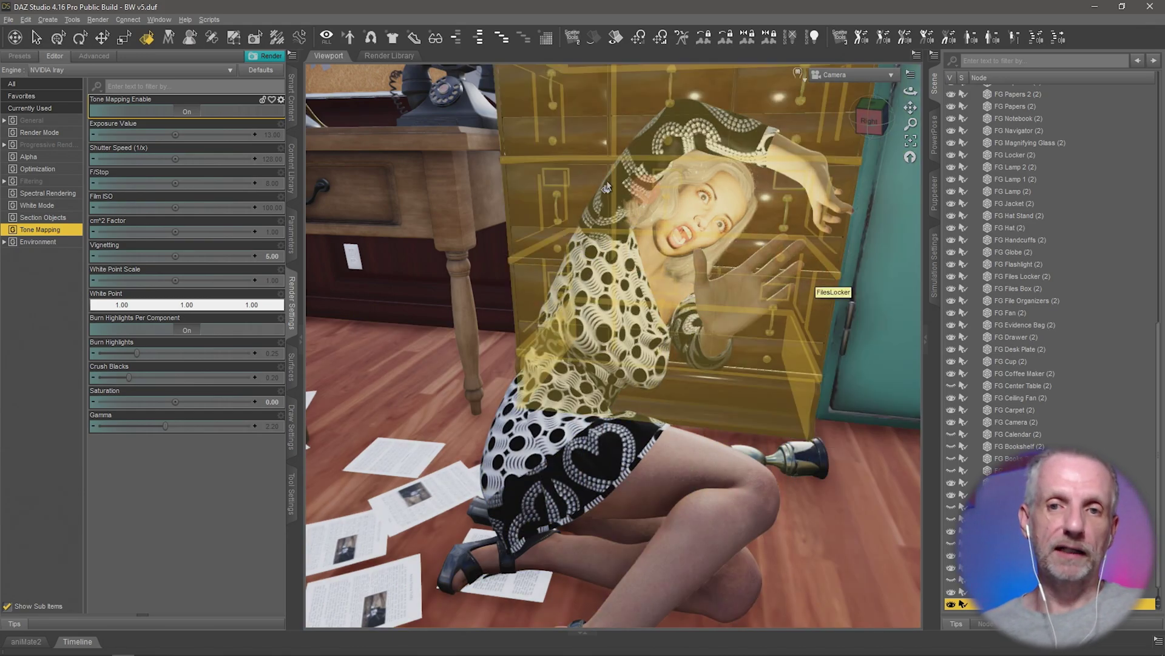
# Select Abby Dress under Rosa Maria 8.1 and put the Universal Tool manipulator on it.
pyautogui.click(73, 20)
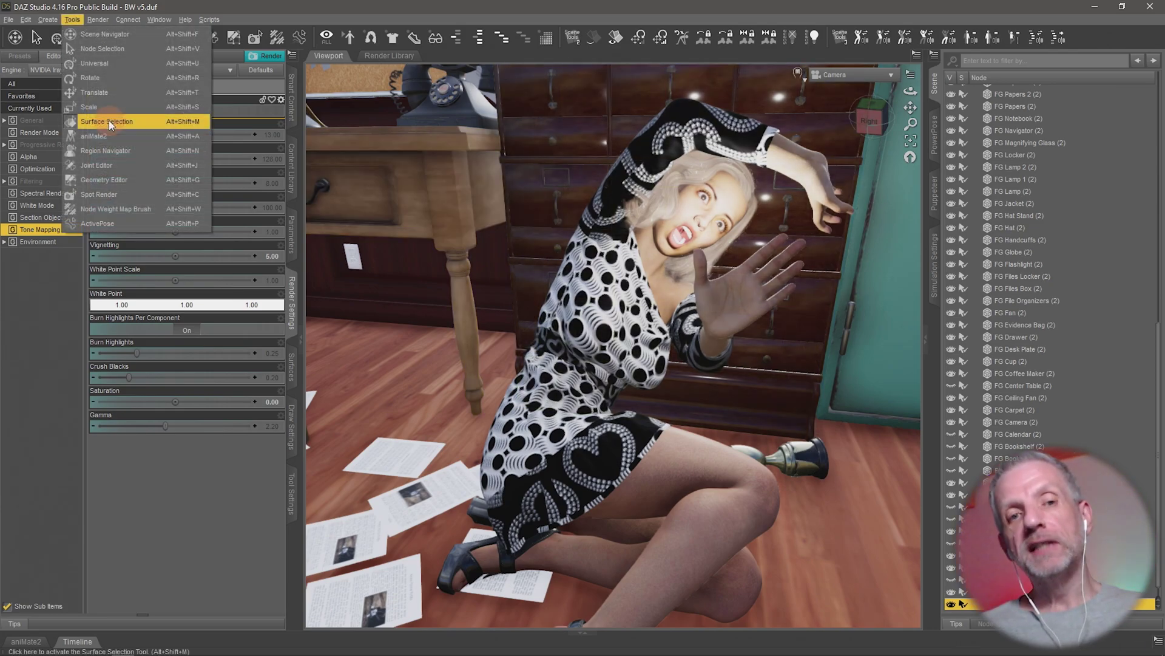
pyautogui.click(339, 6)
pyautogui.scroll(10, 1068, 274)
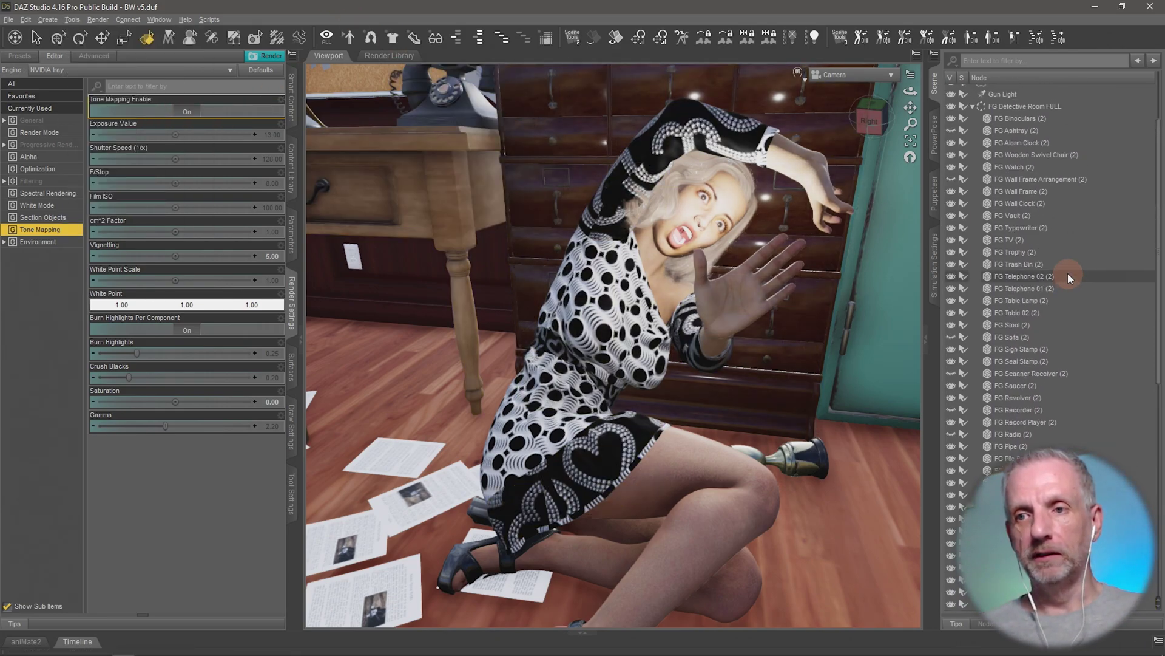
pyautogui.click(607, 303)
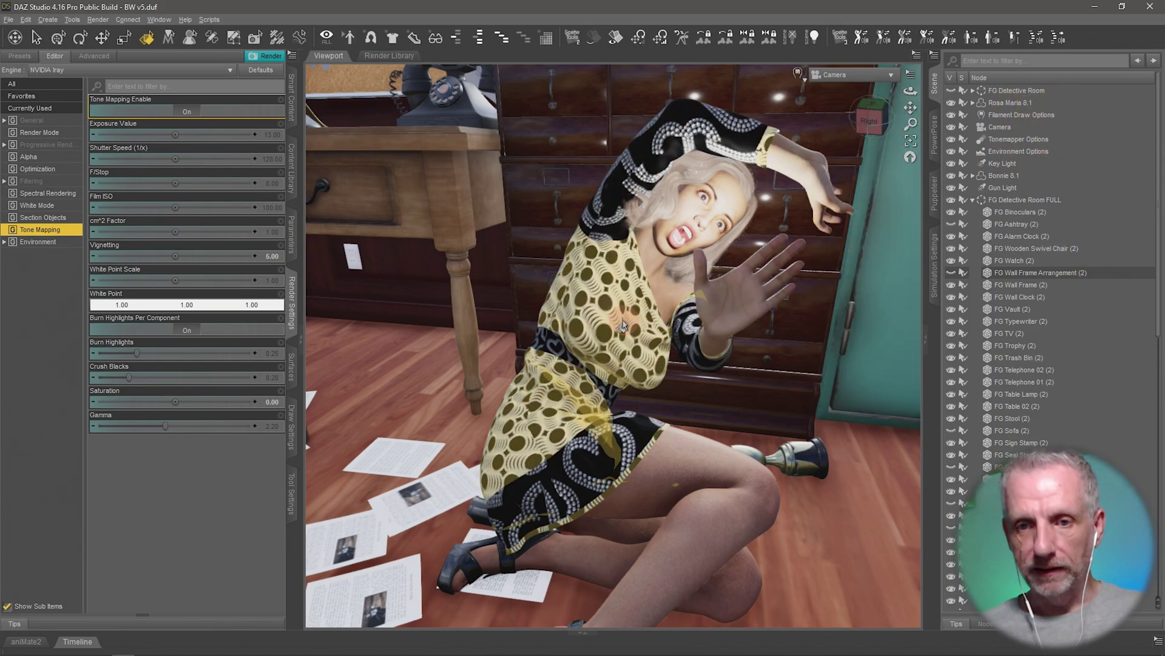
pyautogui.doubleClick(1011, 151)
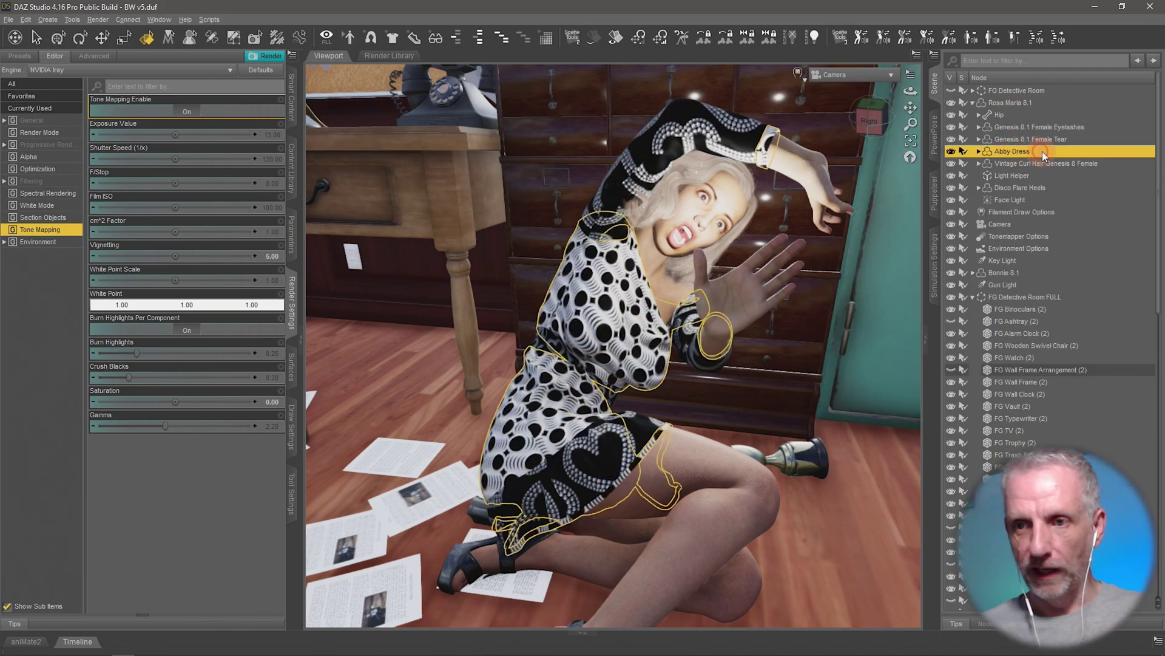
pyautogui.click(56, 48)
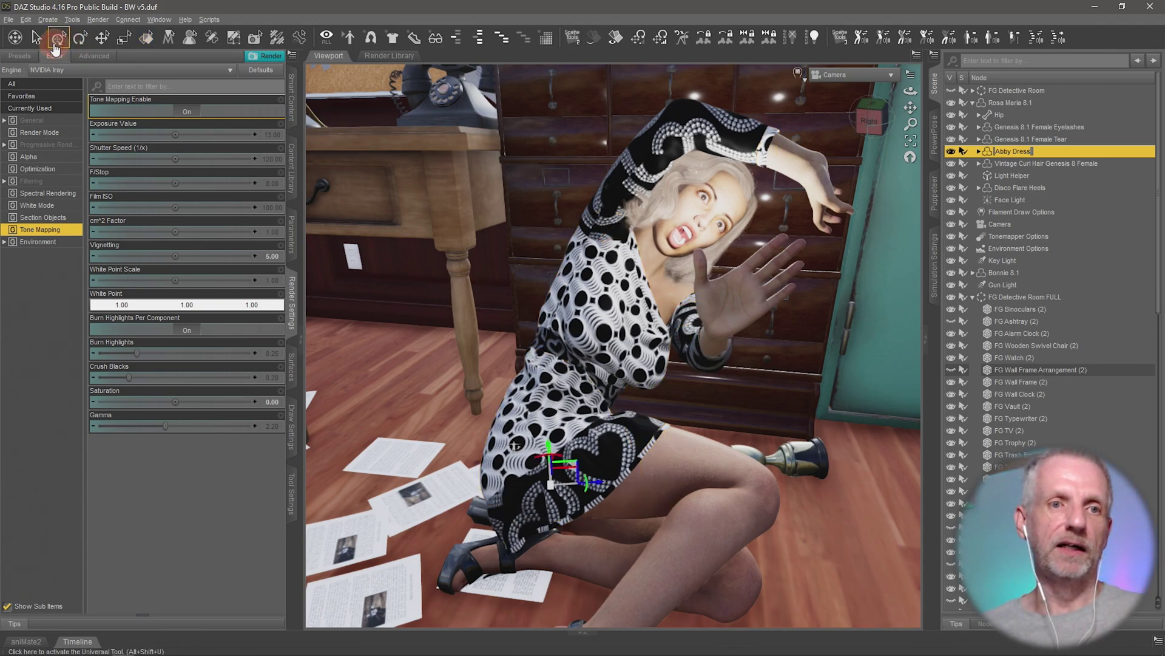
pyautogui.click(1057, 151)
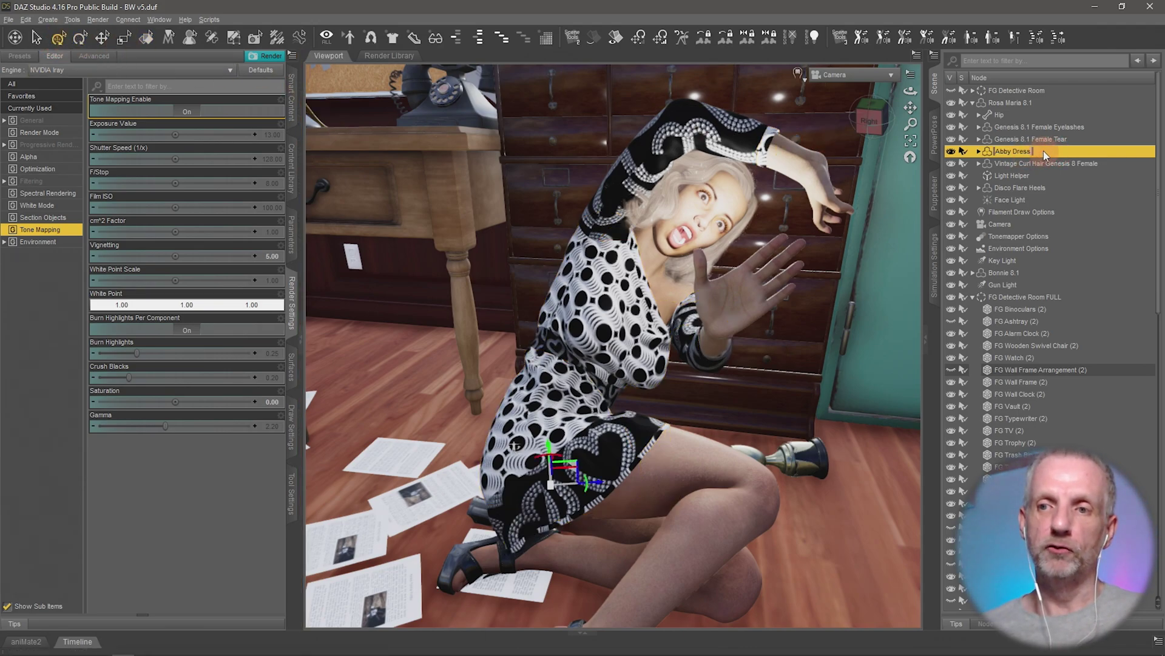
# In the Surfaces pane, collapse Base and Dress, then inspect the Lace, Dress and Skirt Mid Section surfaces.
pyautogui.click(292, 366)
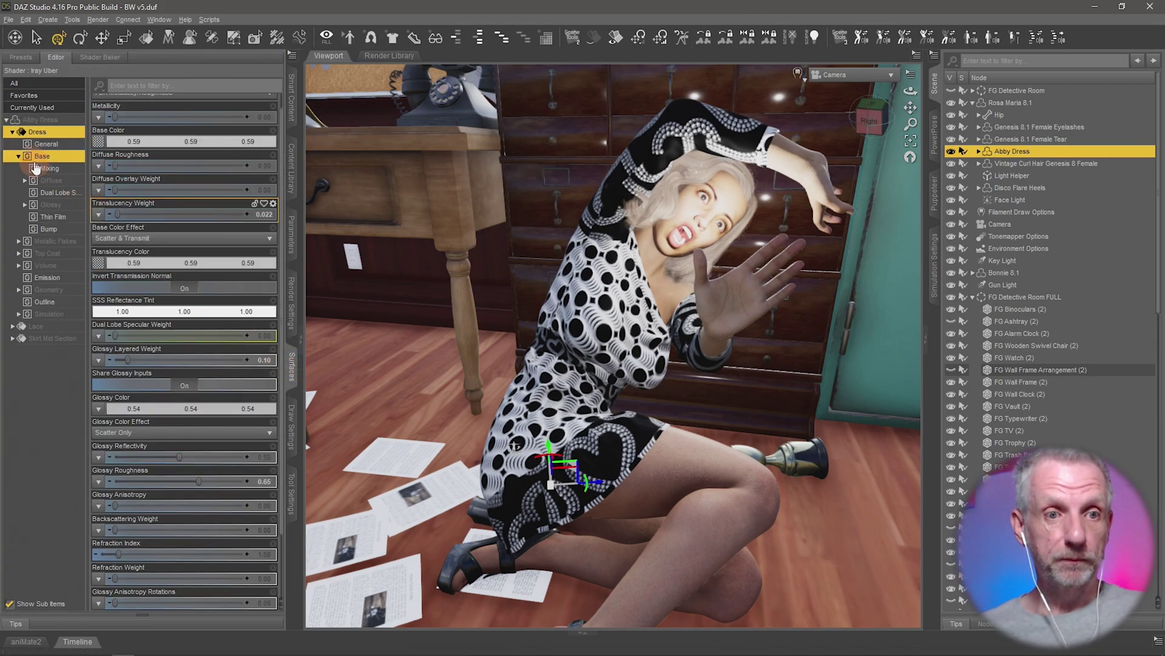
pyautogui.click(18, 157)
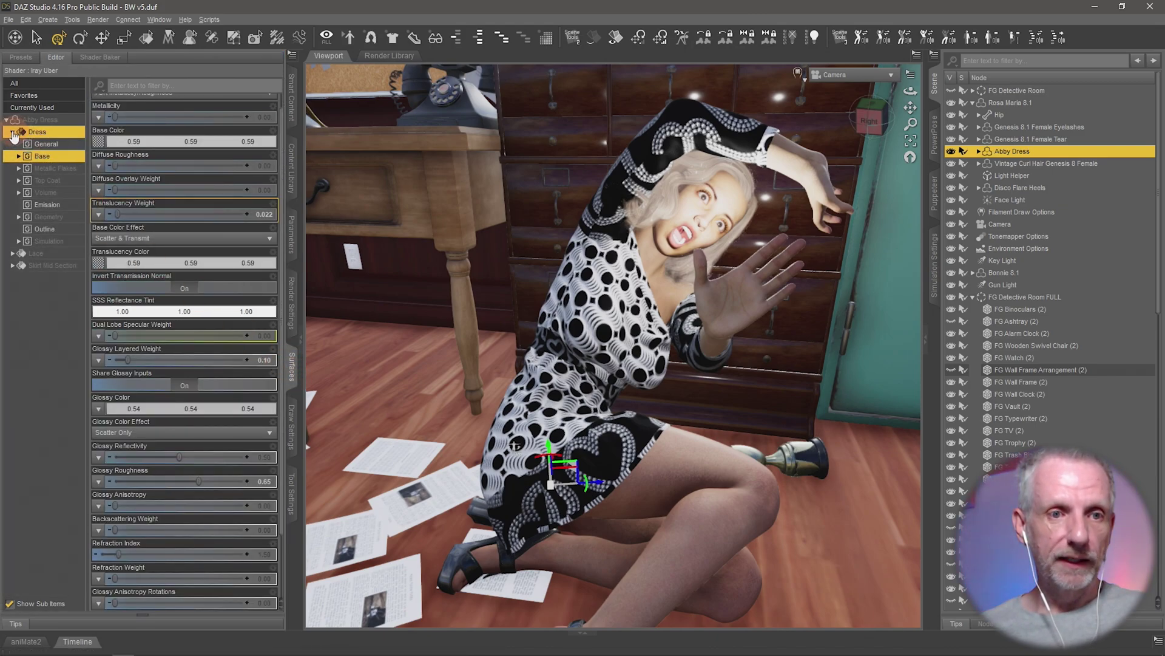
pyautogui.click(12, 131)
pyautogui.click(66, 146)
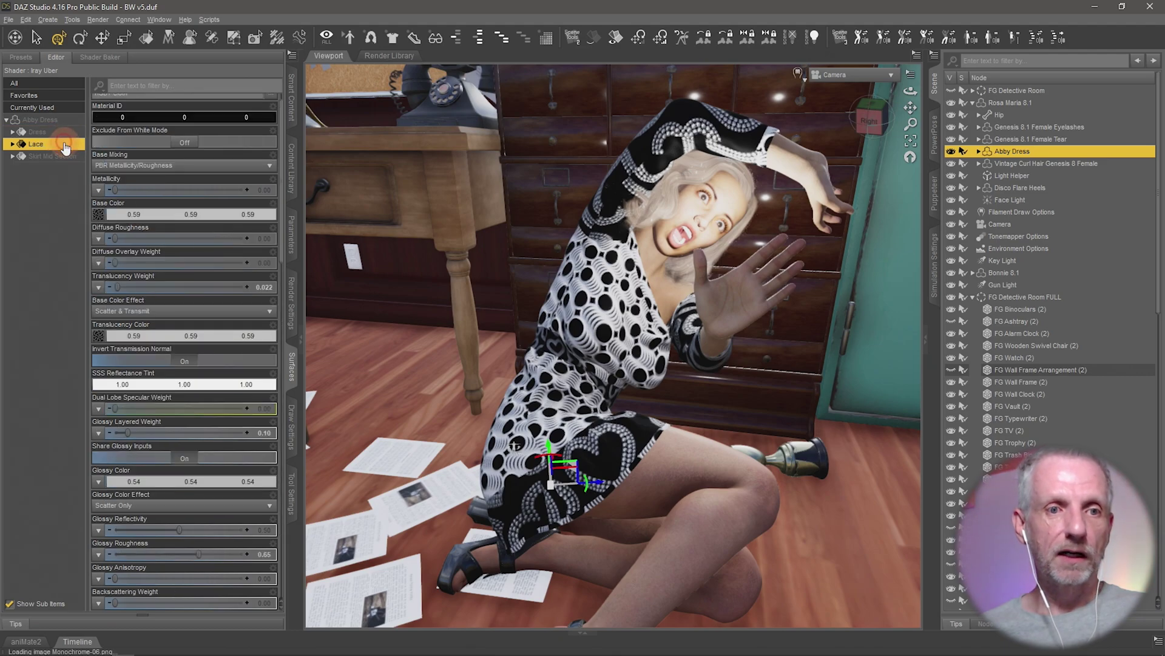
pyautogui.click(73, 149)
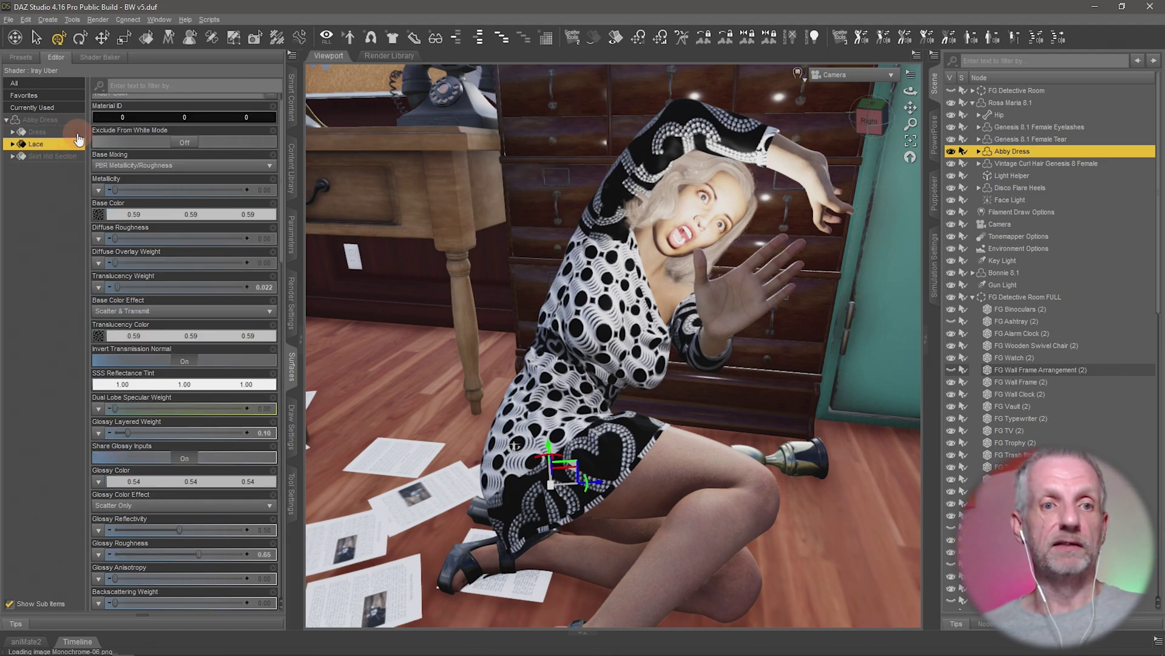
pyautogui.click(77, 133)
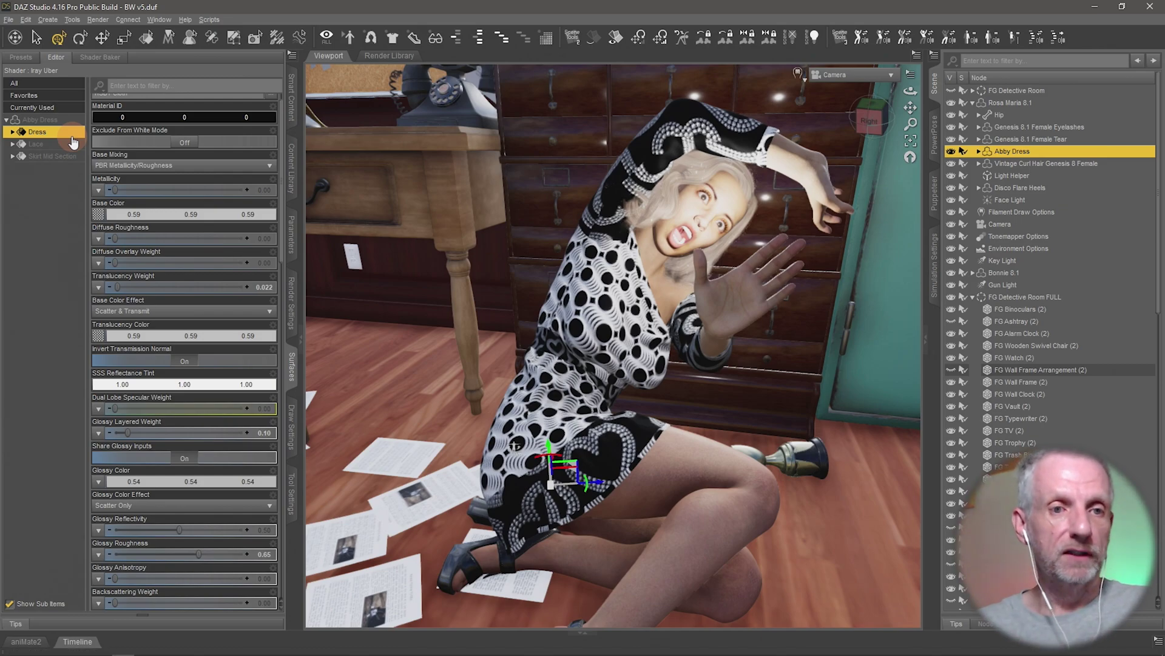
pyautogui.click(52, 156)
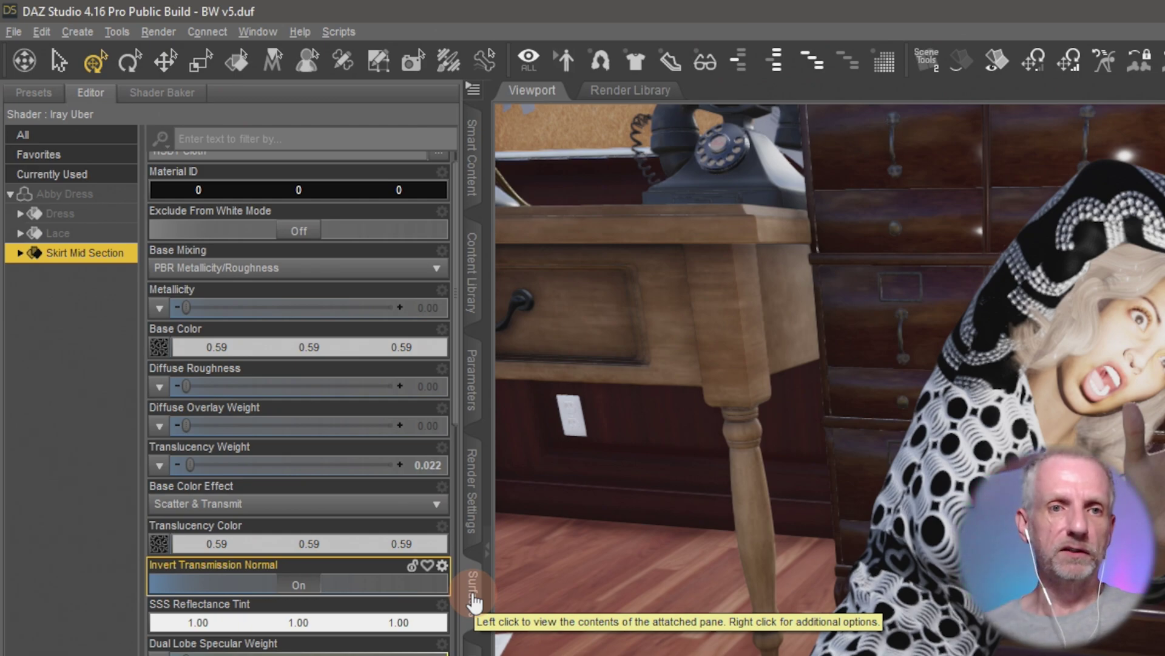
# Activate the Surface Selection tool and show the Smart Content Products listing.
pyautogui.click(265, 35)
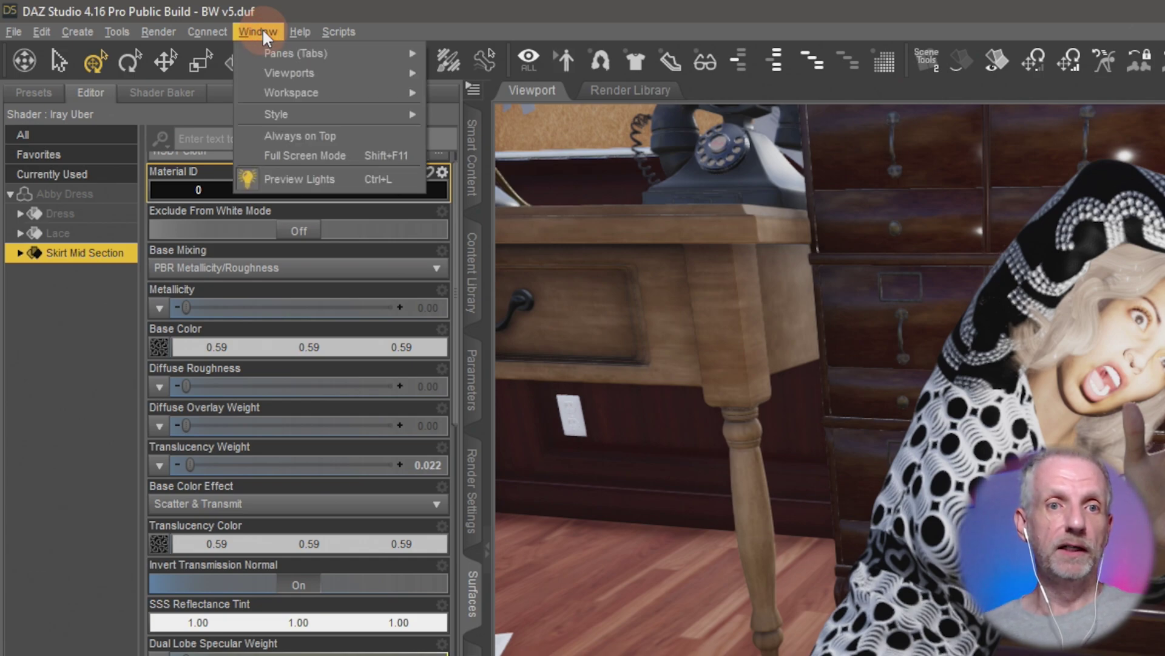
pyautogui.moveTo(364, 54)
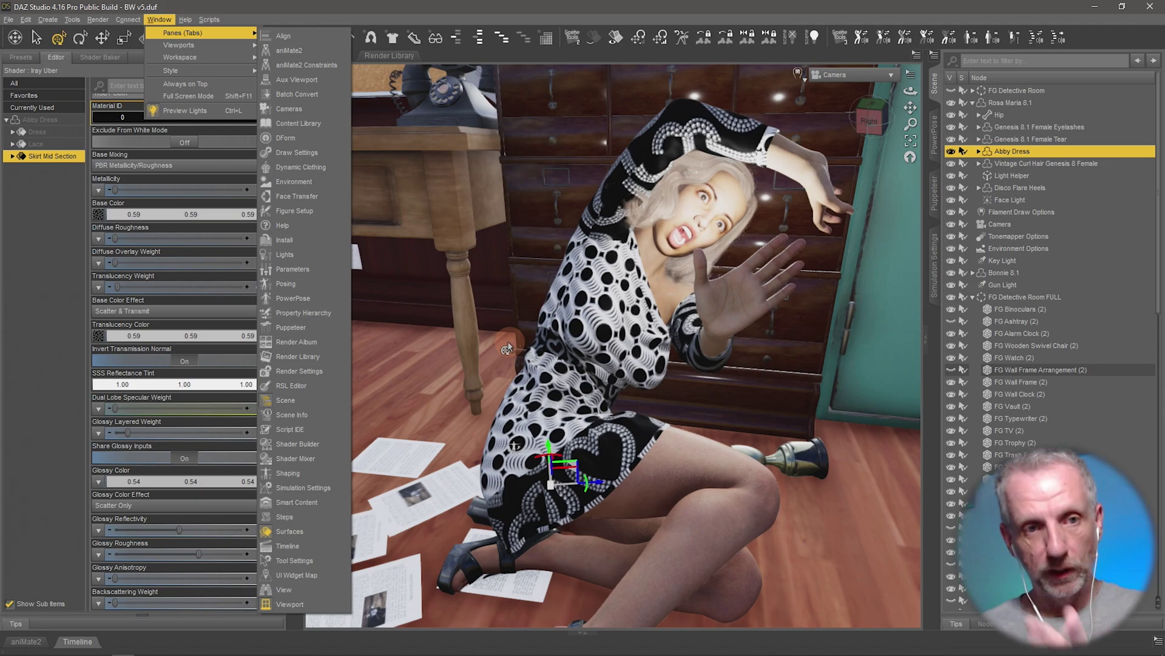
pyautogui.click(159, 20)
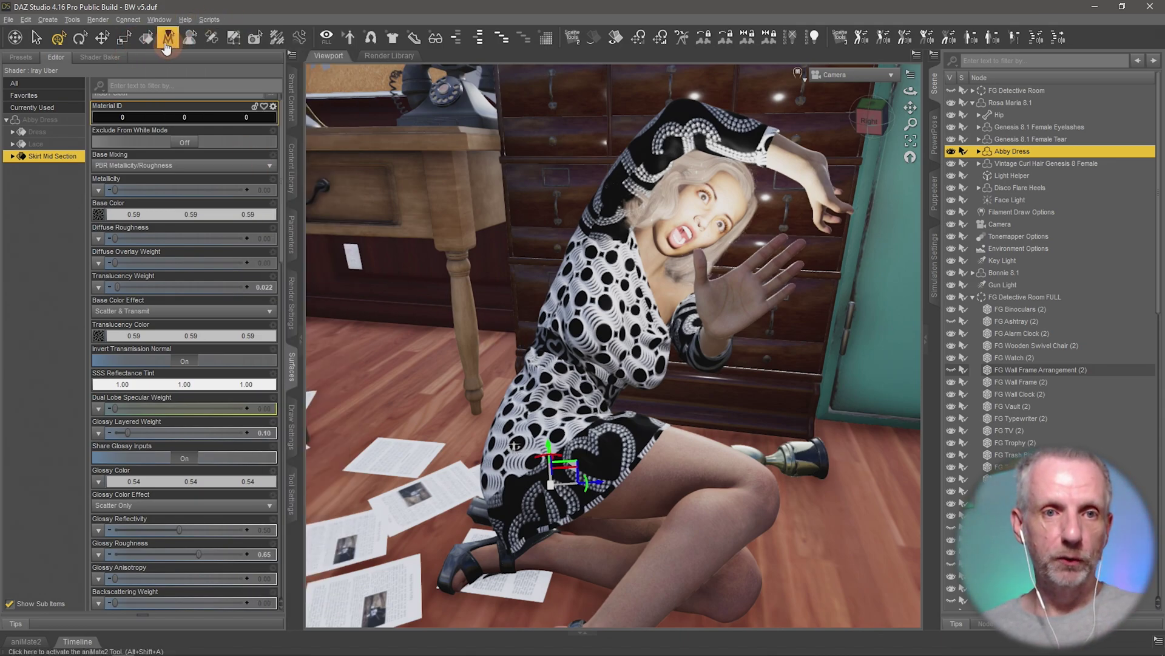
pyautogui.click(147, 38)
pyautogui.click(293, 109)
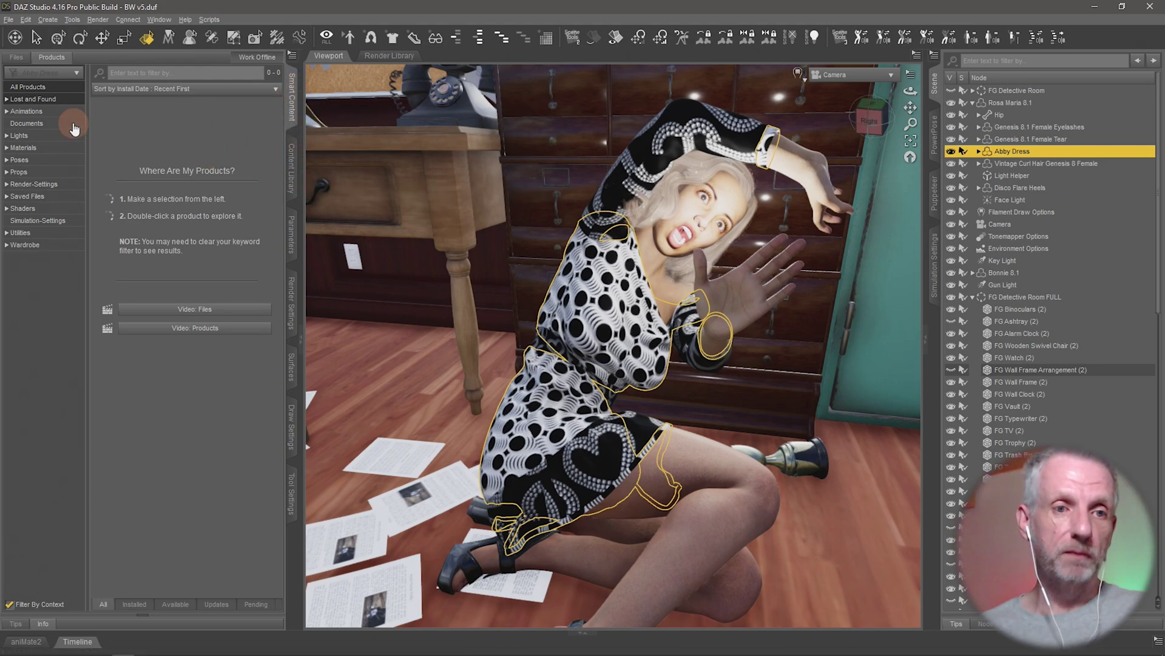
# Open the Monochrome Iray Shaders 01 product from the Shaders category.
pyautogui.click(48, 210)
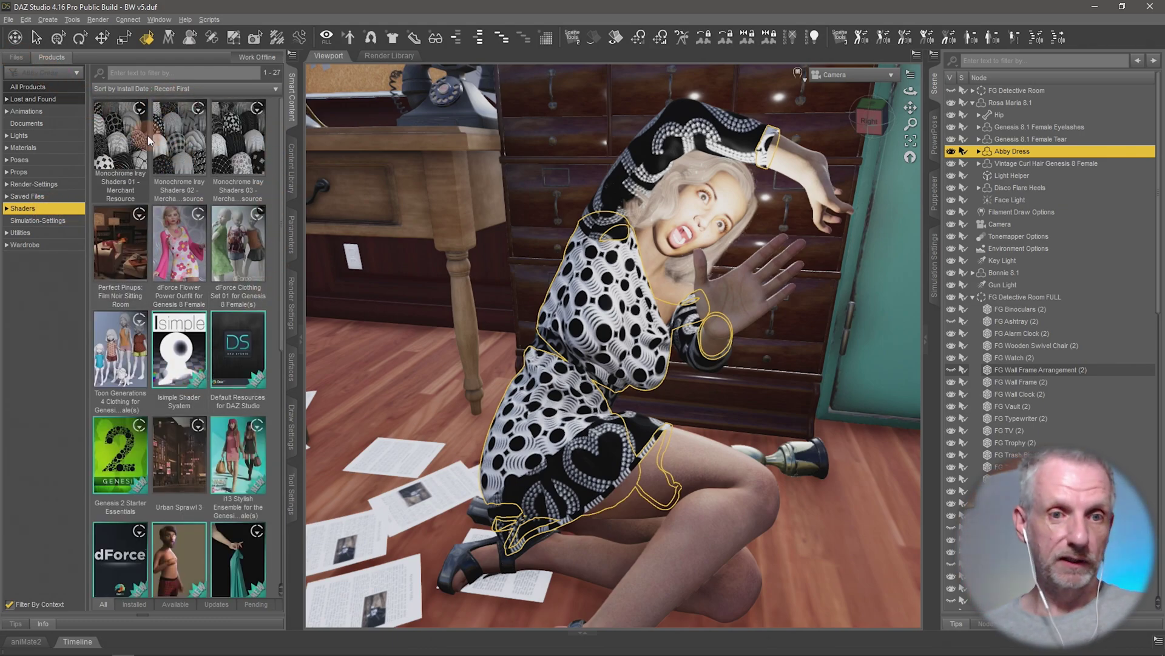
pyautogui.click(143, 153)
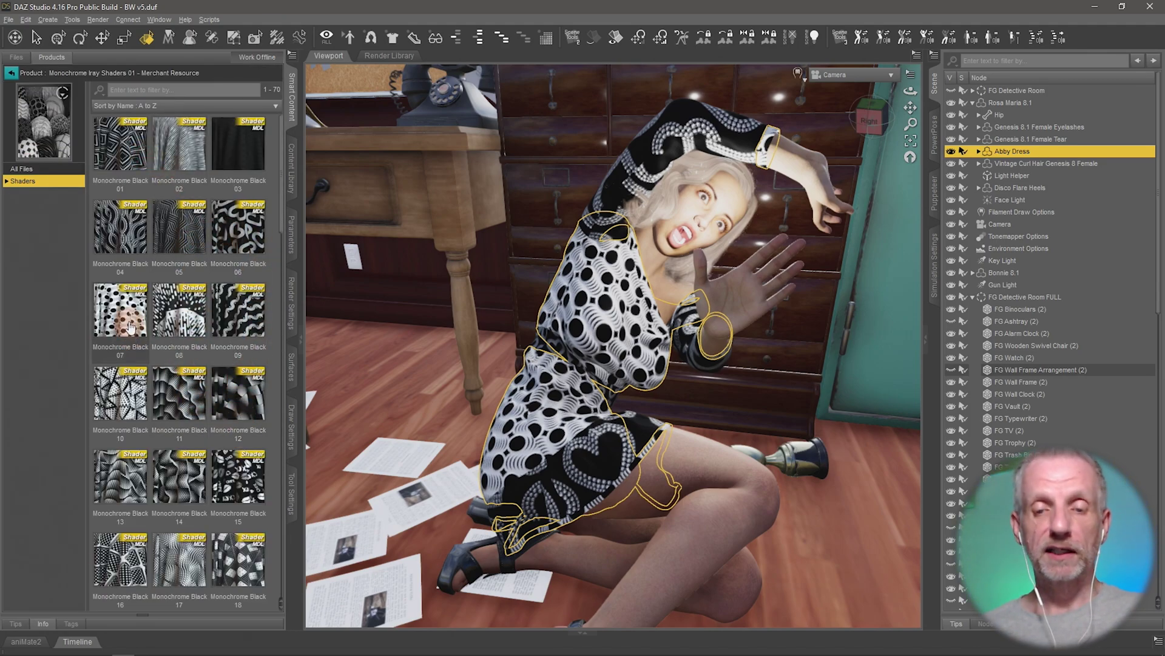
# Try Monochrome Black 01, 02, 06, 10 and 17 patterns on the whole dress.
pyautogui.moveTo(129, 328)
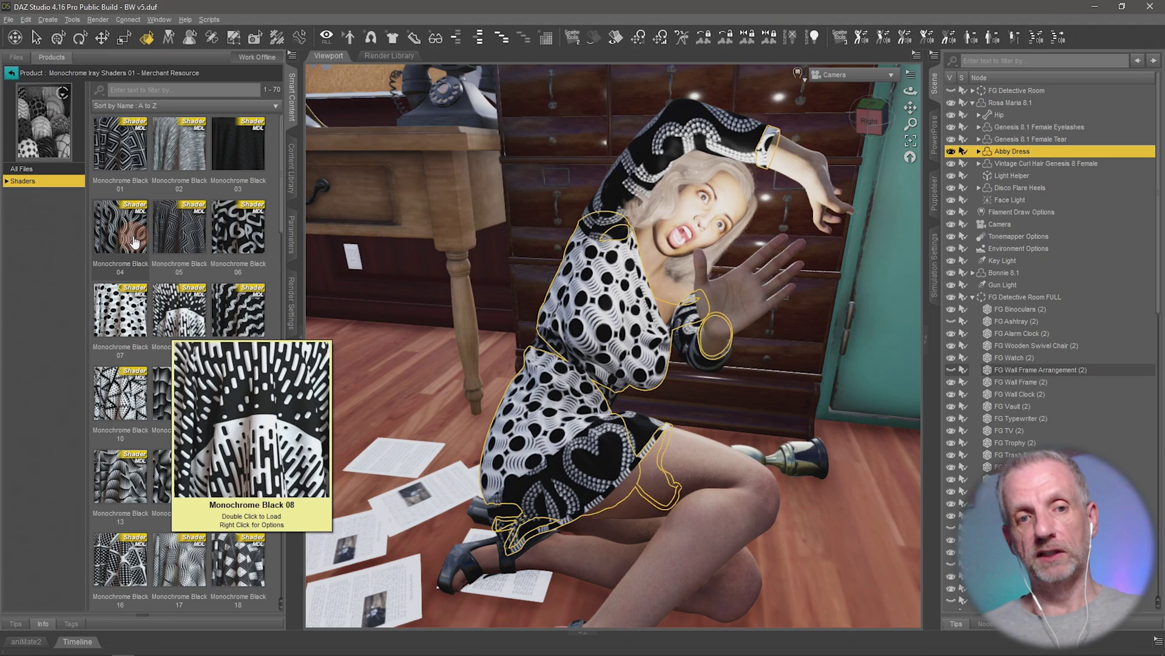
pyautogui.moveTo(124, 233)
pyautogui.doubleClick(120, 144)
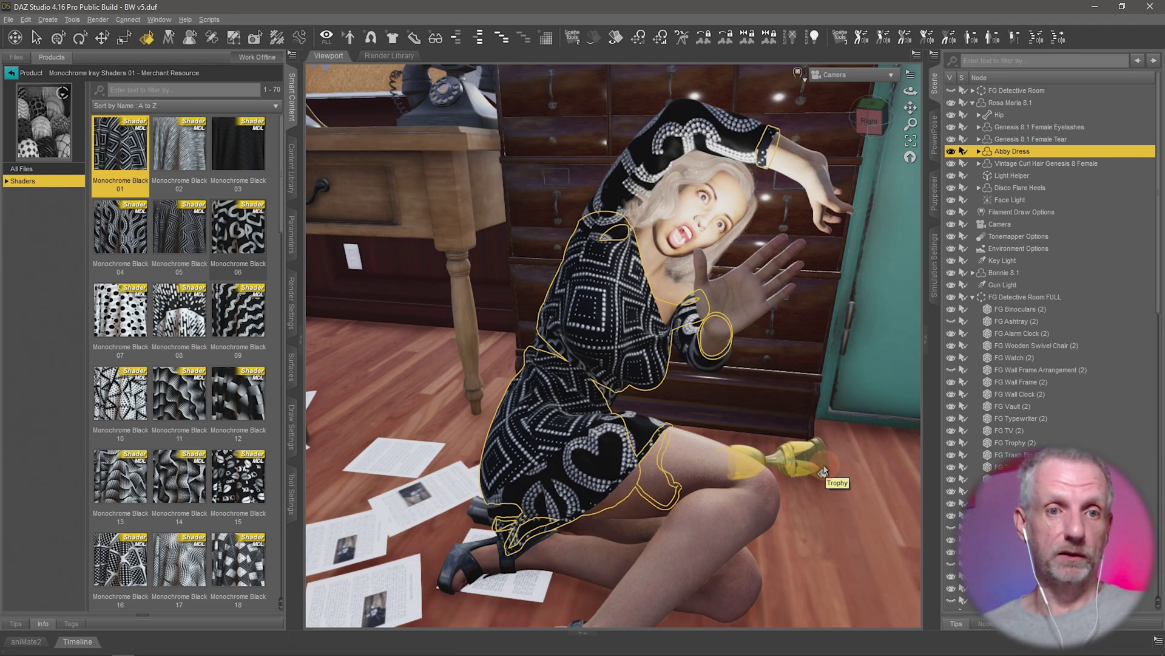
pyautogui.doubleClick(188, 161)
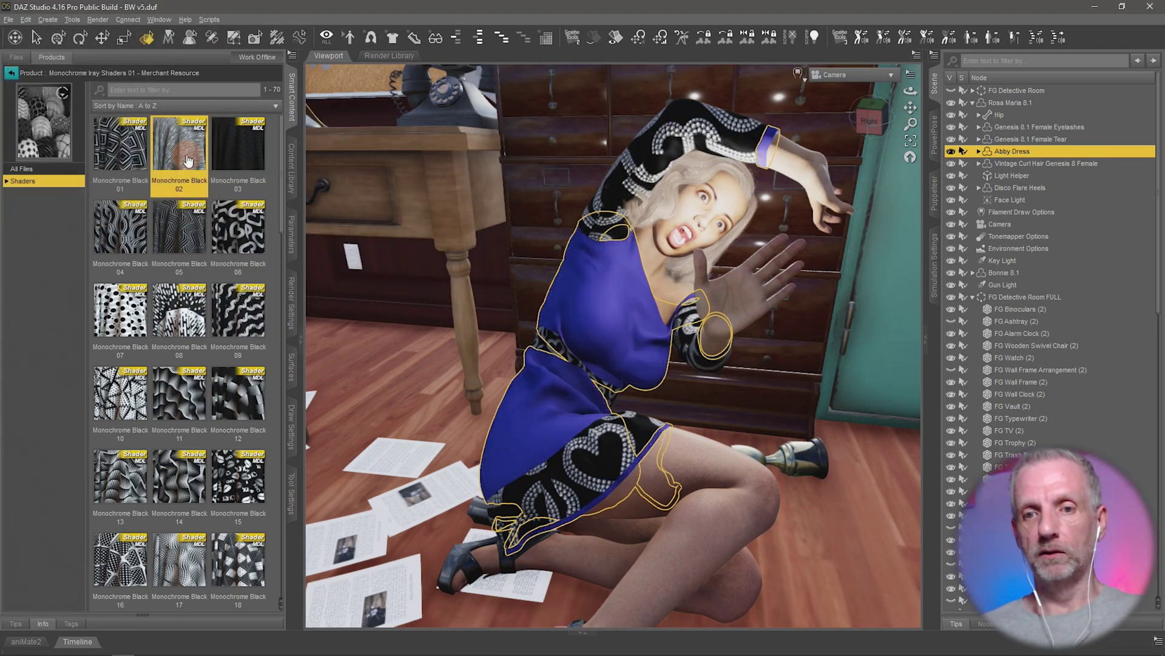
pyautogui.doubleClick(240, 240)
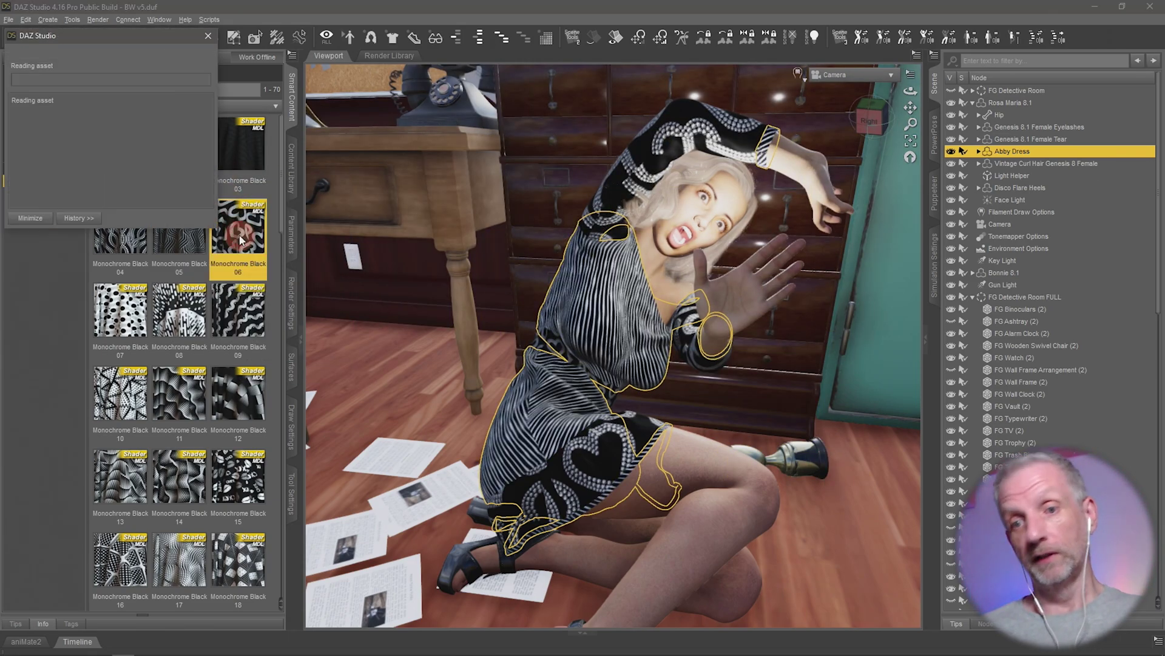
pyautogui.doubleClick(124, 398)
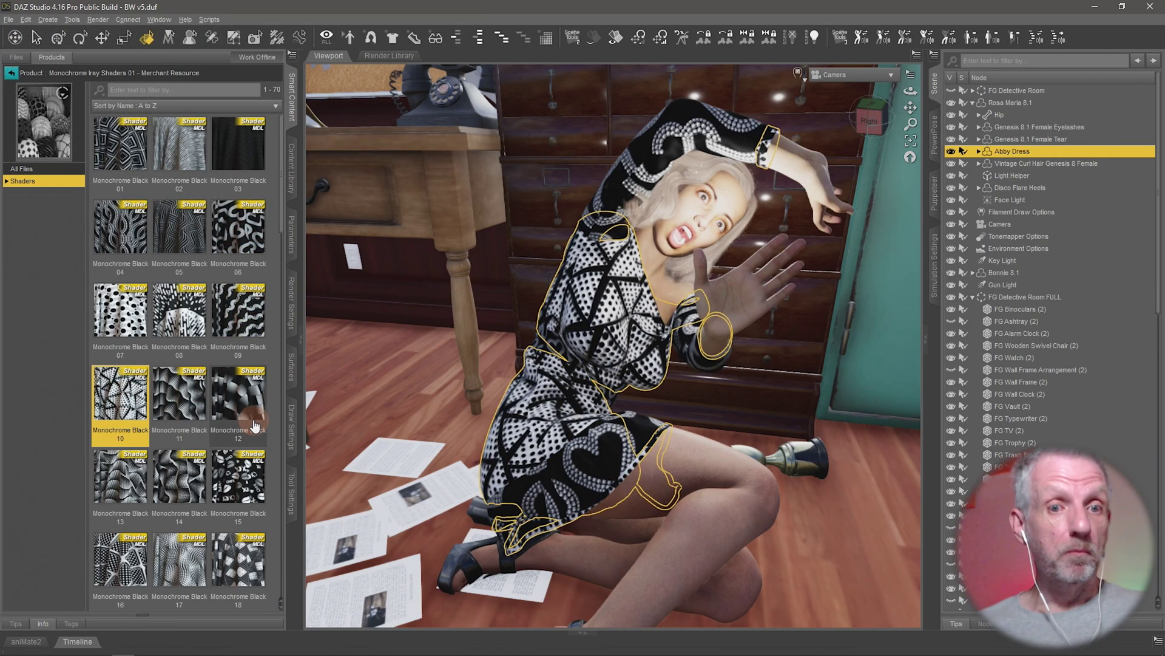
pyautogui.moveTo(253, 424)
pyautogui.scroll(-3, 254, 424)
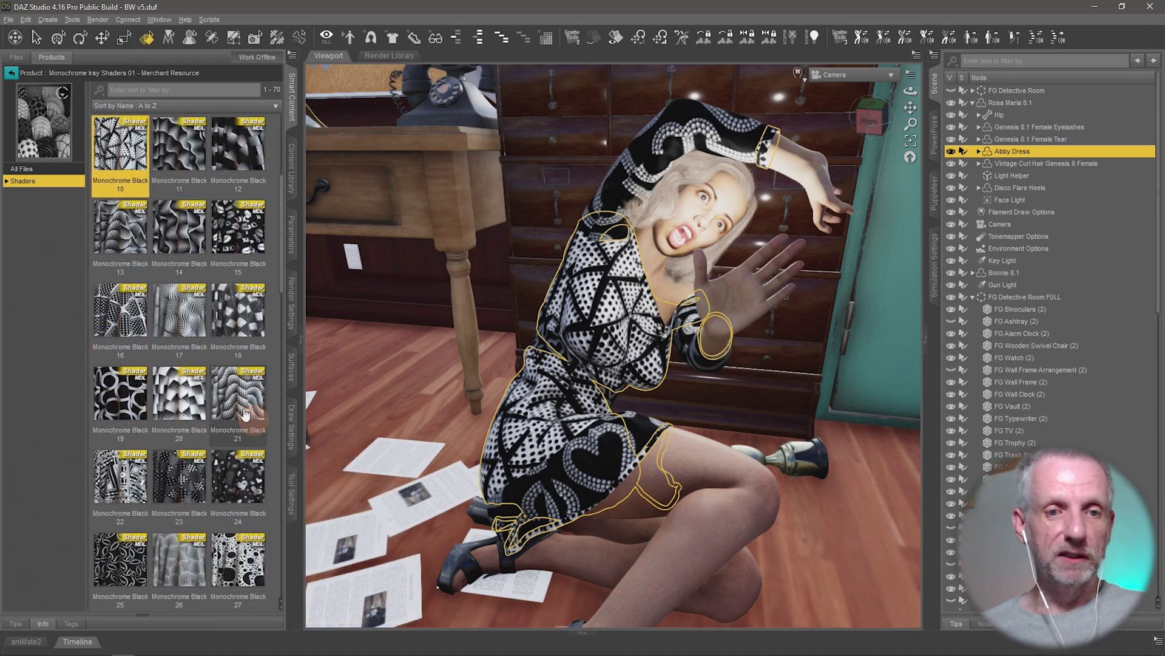
pyautogui.doubleClick(185, 328)
# Apply White 09 to the dress, White 18 then White 24 to sleeves and hem, and White 24 to the belt.
pyautogui.scroll(-9, 211, 325)
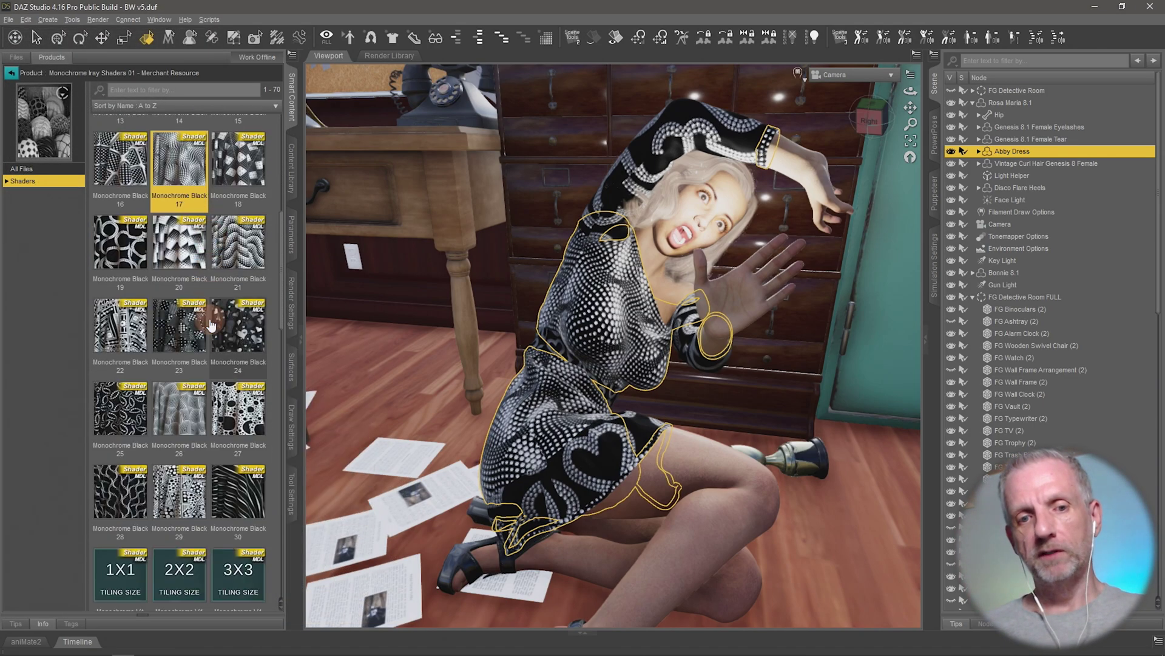
pyautogui.scroll(-3, 211, 325)
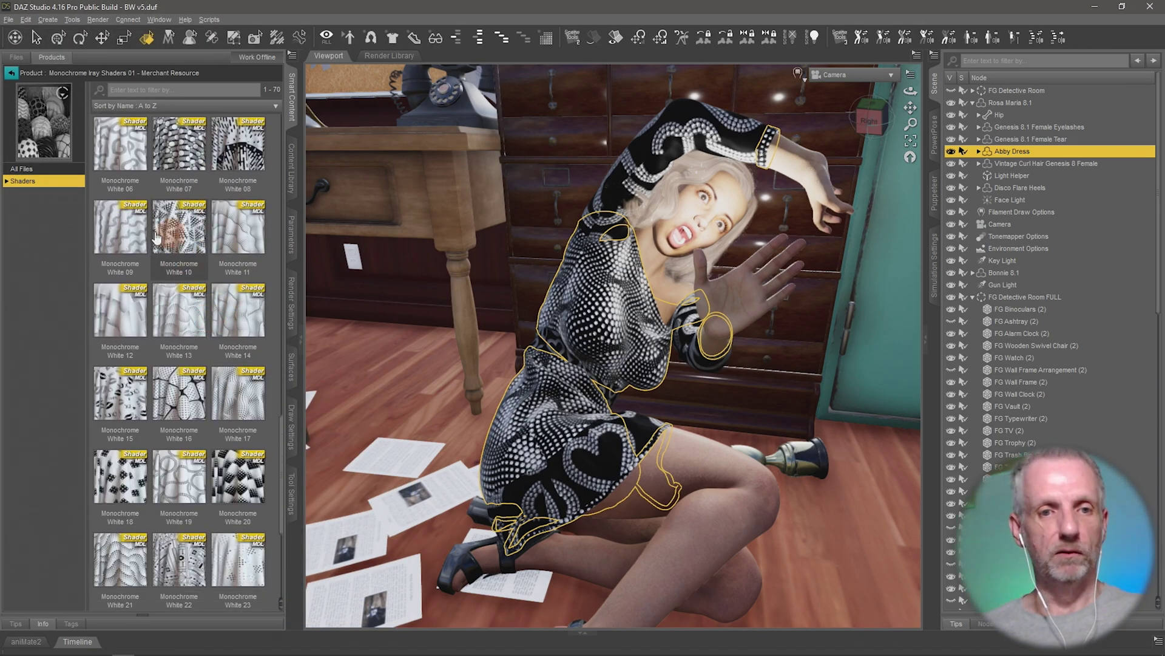
pyautogui.doubleClick(131, 241)
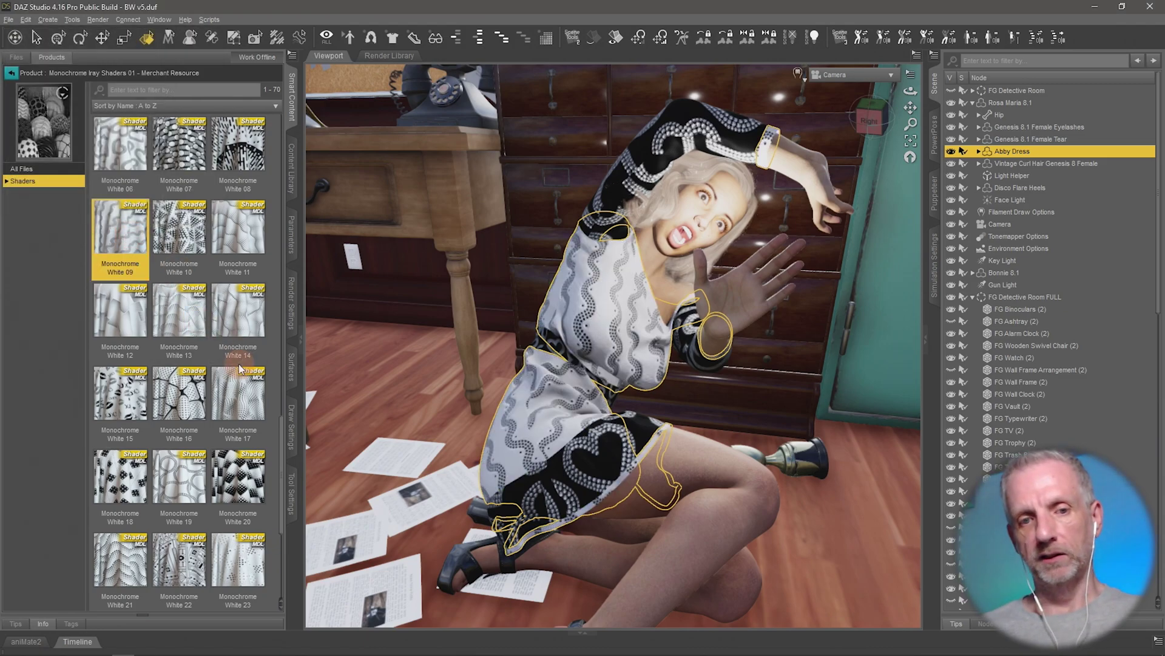
pyautogui.moveTo(222, 359); pyautogui.dragTo(608, 193)
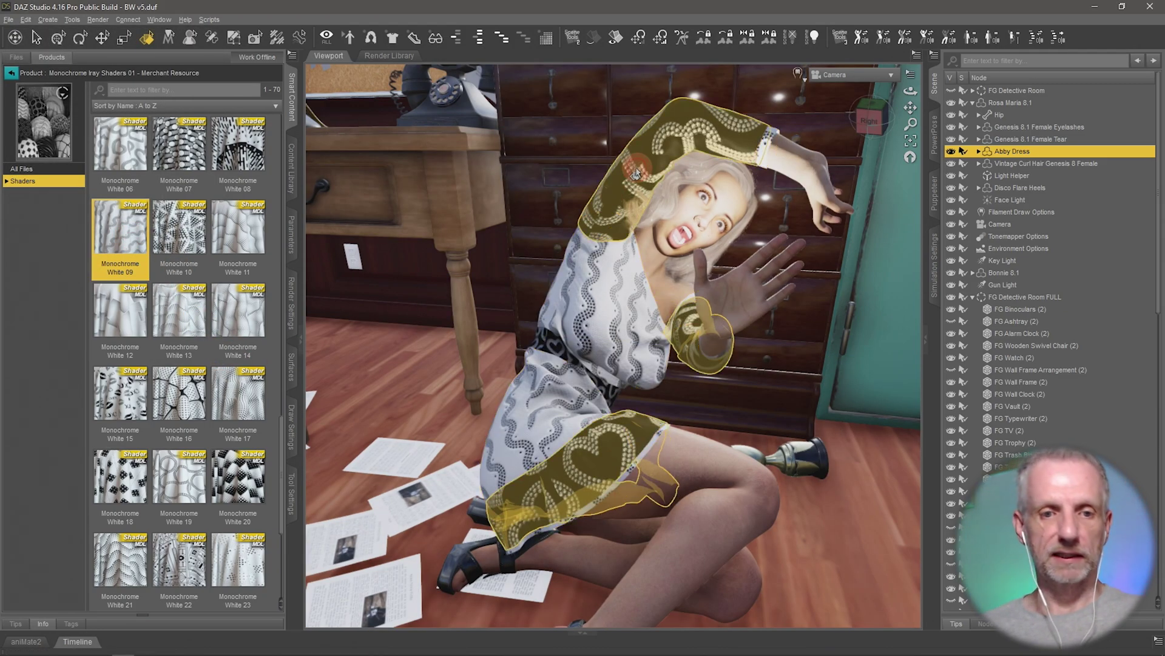
pyautogui.moveTo(131, 479)
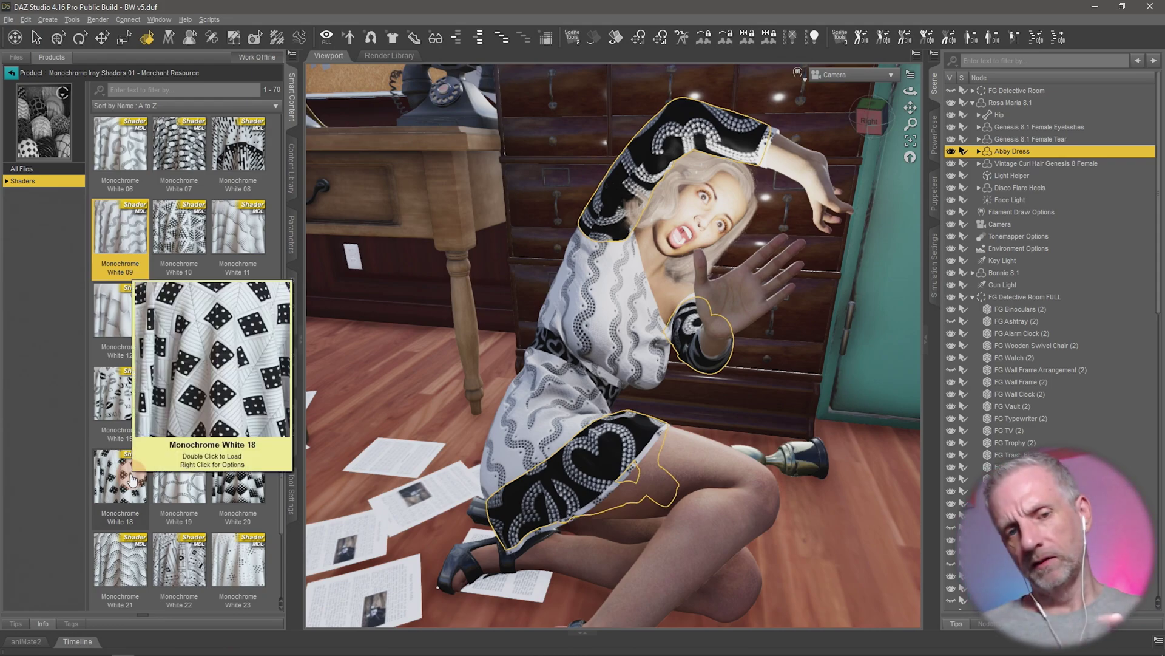
pyautogui.doubleClick(131, 479)
pyautogui.scroll(-3, 127, 437)
pyautogui.doubleClick(122, 410)
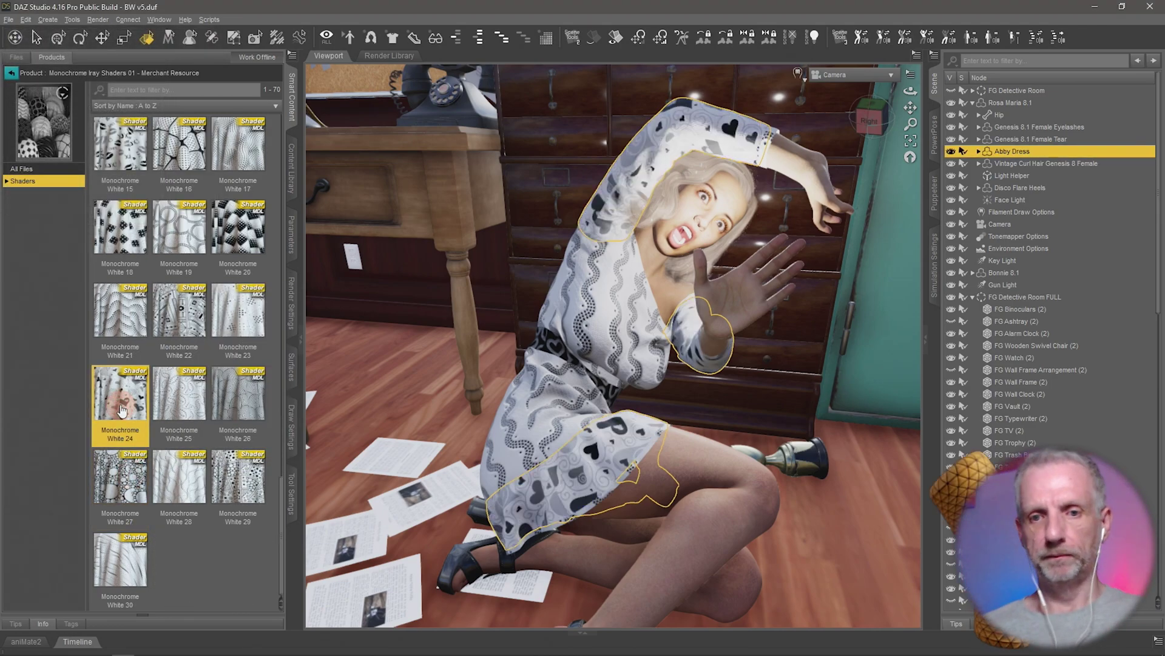
pyautogui.moveTo(121, 410); pyautogui.dragTo(552, 355)
# Give the belt Monochrome Black 15 and drop Monochrome Black 11 onto the dress body.
pyautogui.scroll(5, 158, 337)
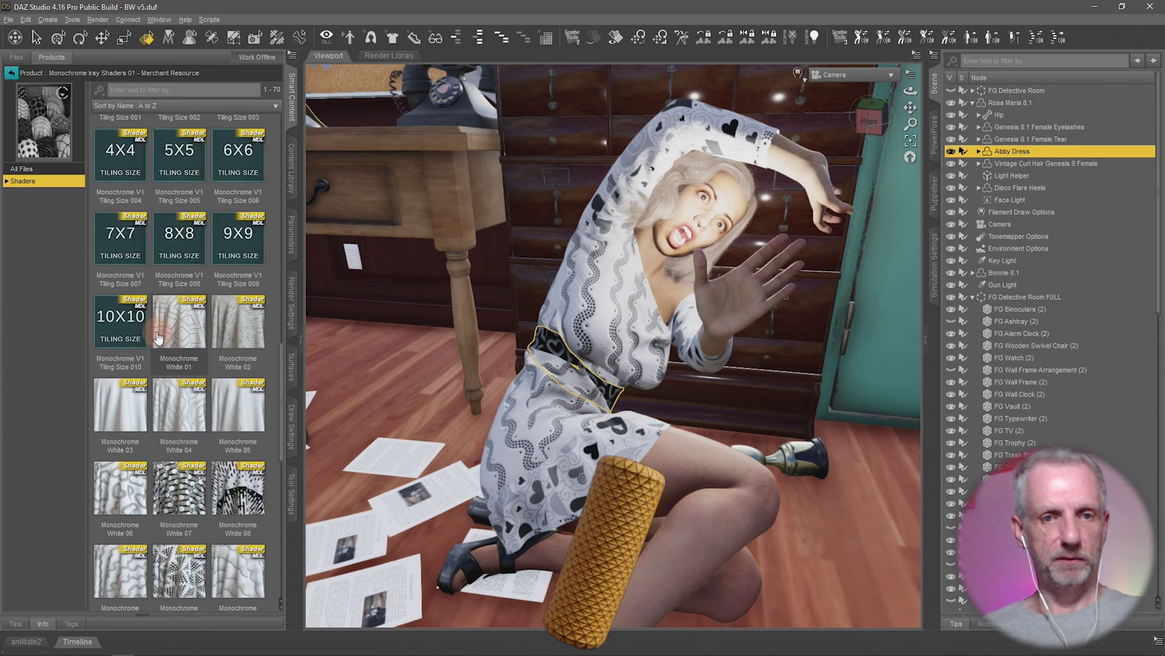
pyautogui.scroll(8, 158, 337)
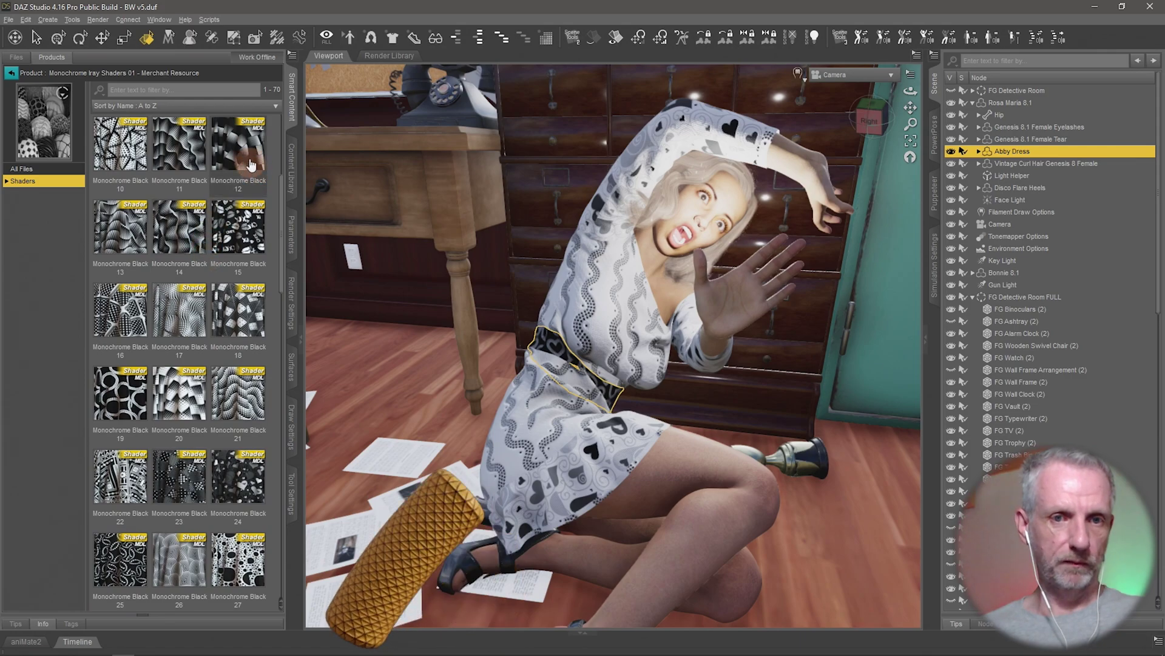
pyautogui.click(251, 165)
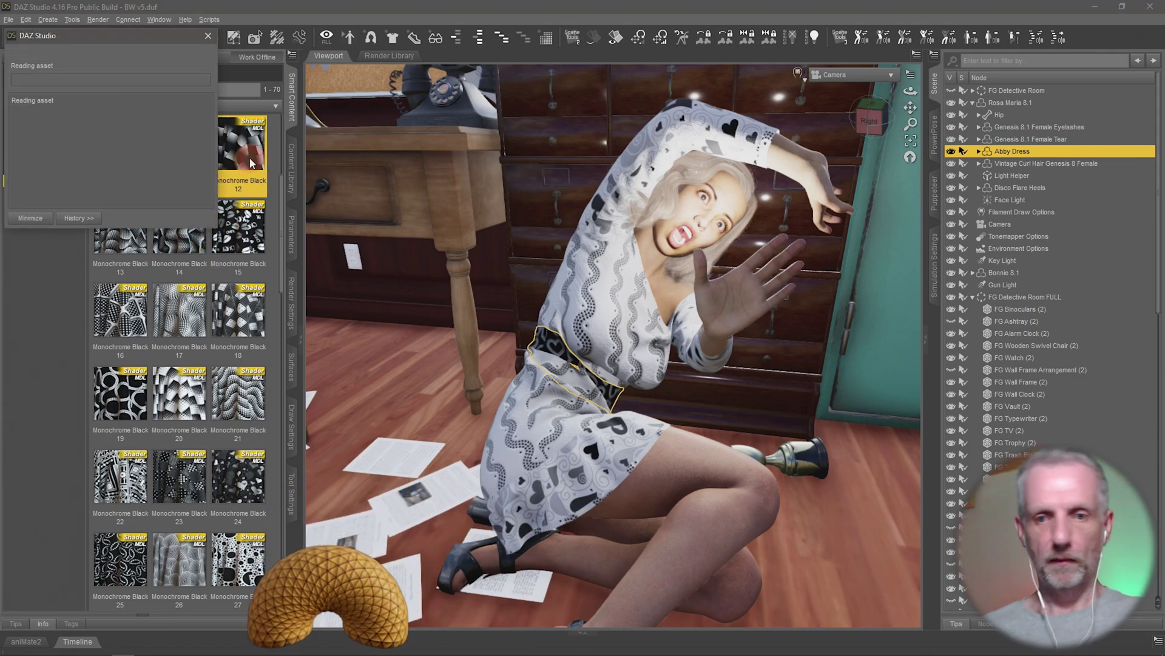
pyautogui.doubleClick(230, 267)
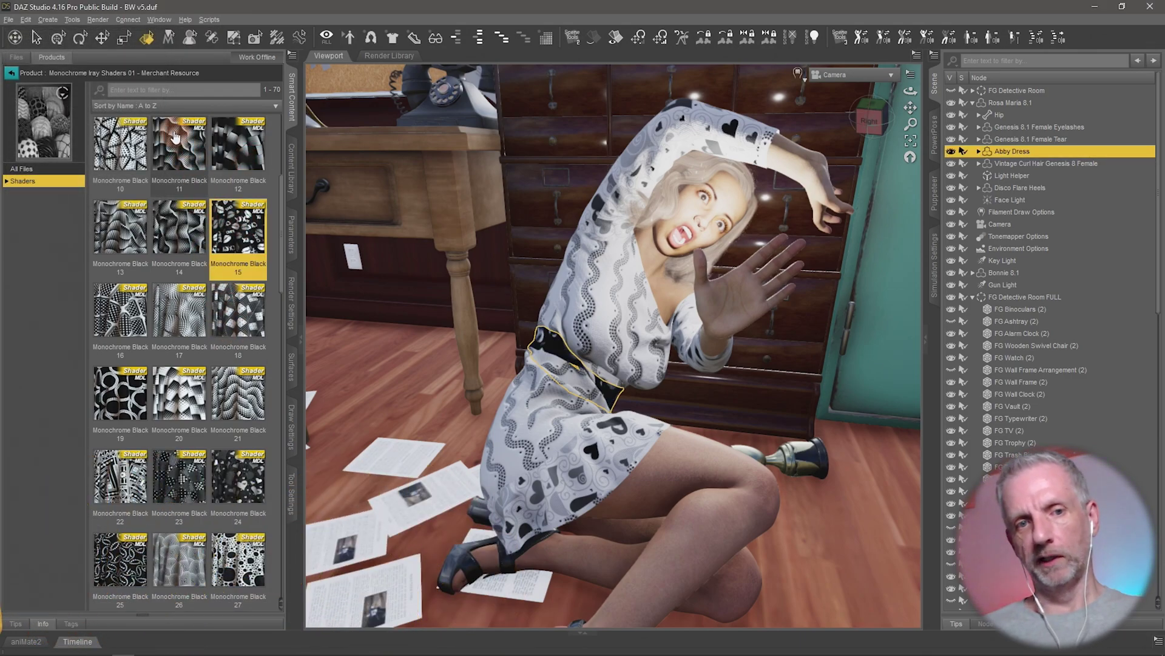
pyautogui.moveTo(175, 137); pyautogui.dragTo(917, 387)
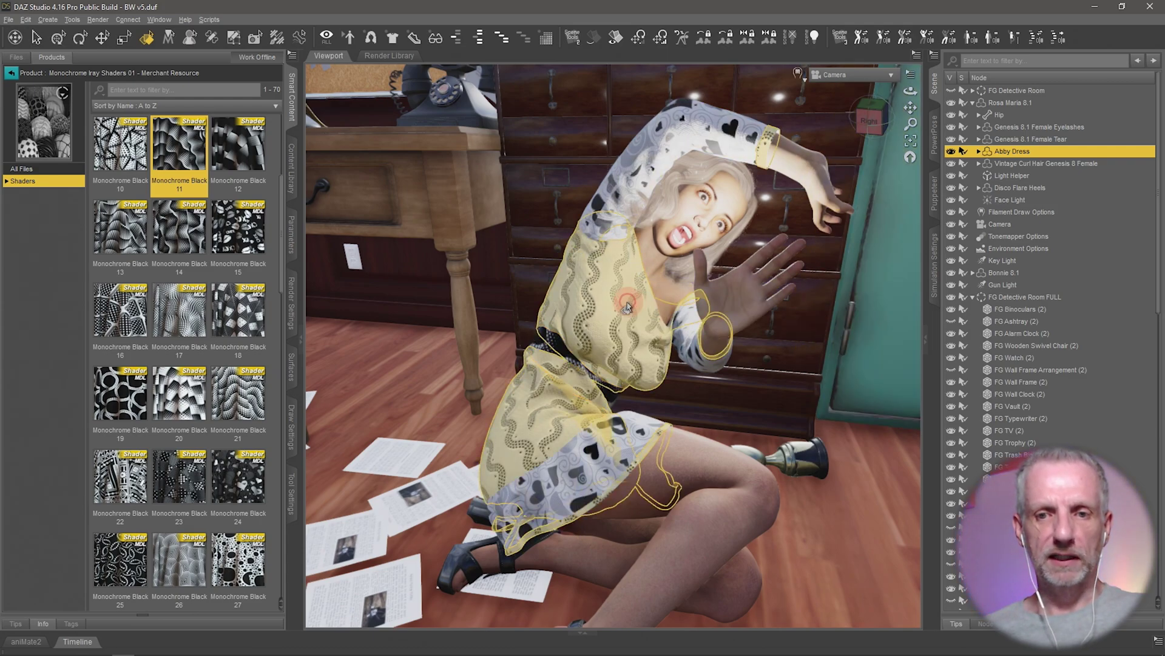
# Try the Monochrome V1 tiling sizes 1X1 and 10X10 on the dress pattern.
pyautogui.scroll(-6, 192, 313)
pyautogui.moveTo(192, 313)
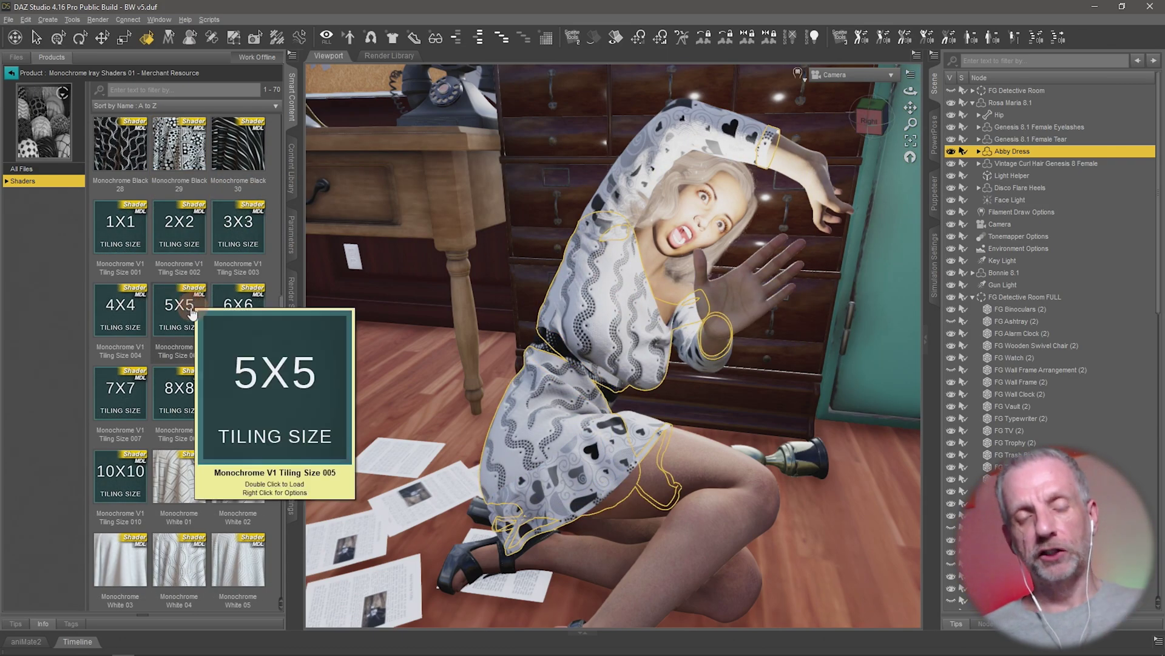
pyautogui.moveTo(163, 393)
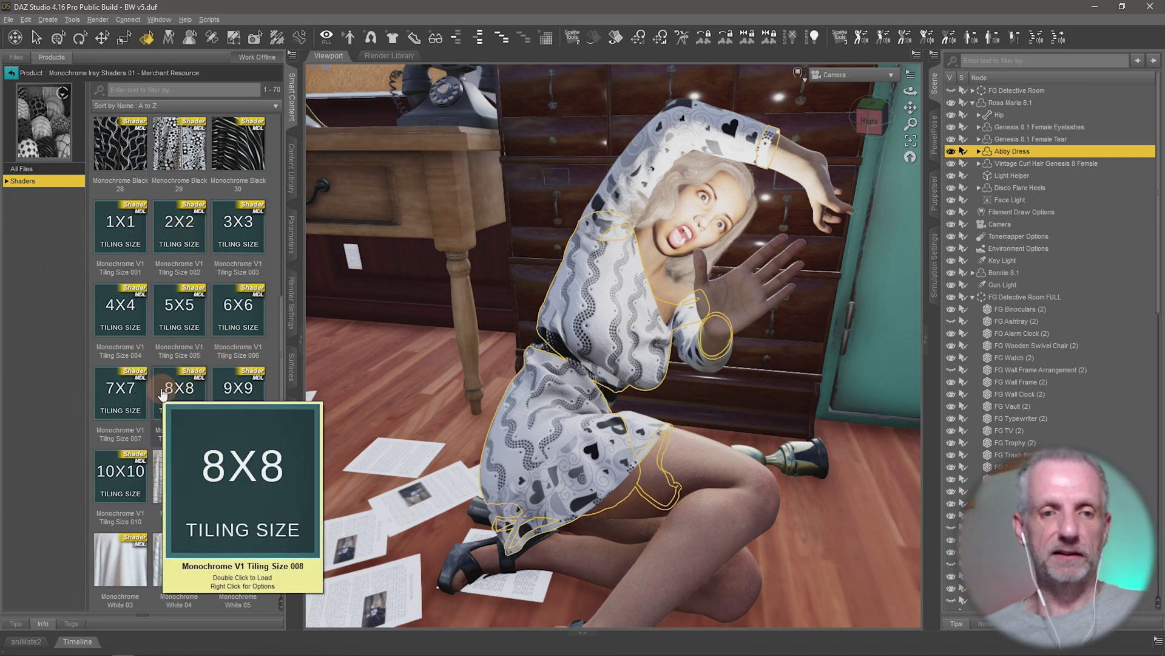
pyautogui.moveTo(123, 246)
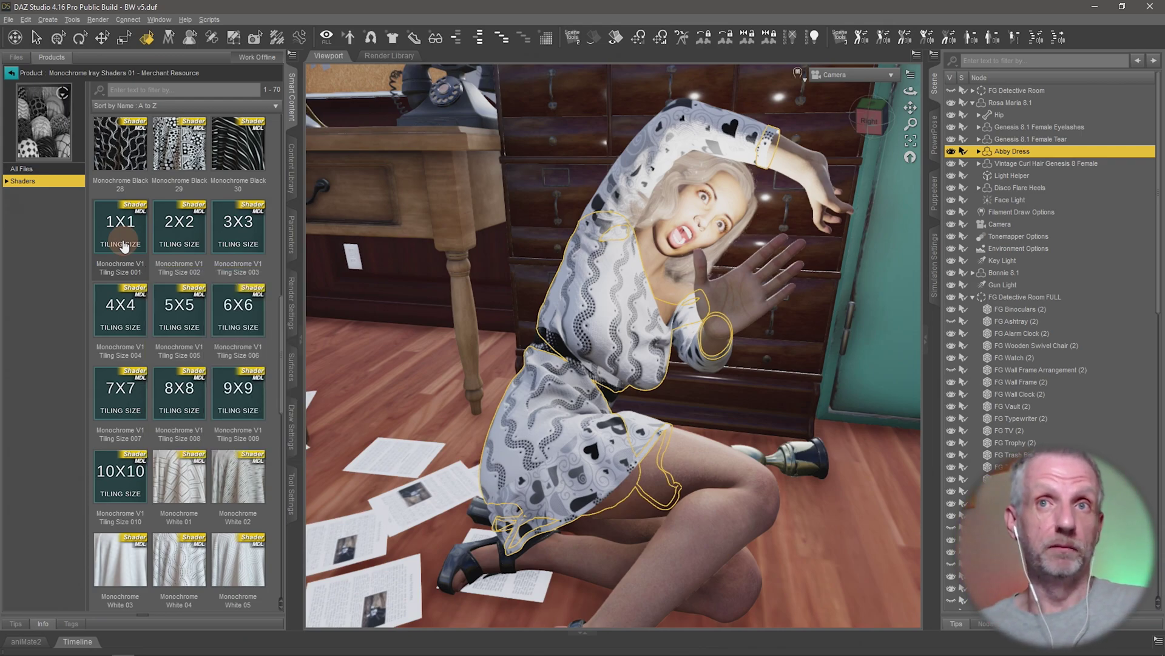
pyautogui.click(124, 243)
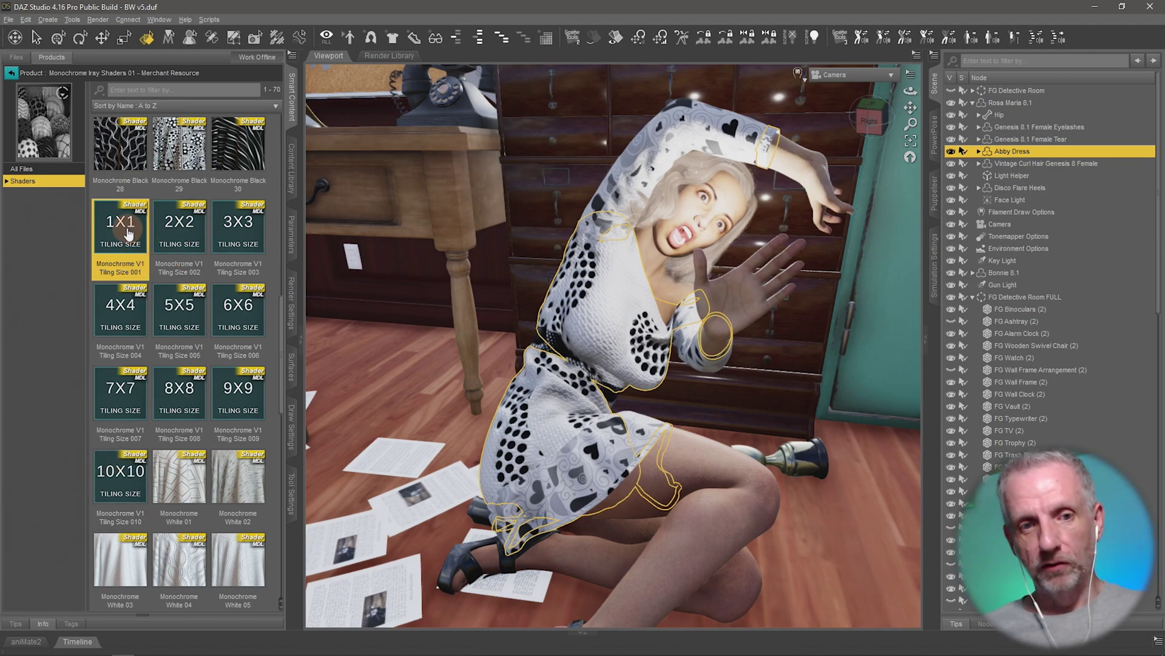
pyautogui.click(119, 478)
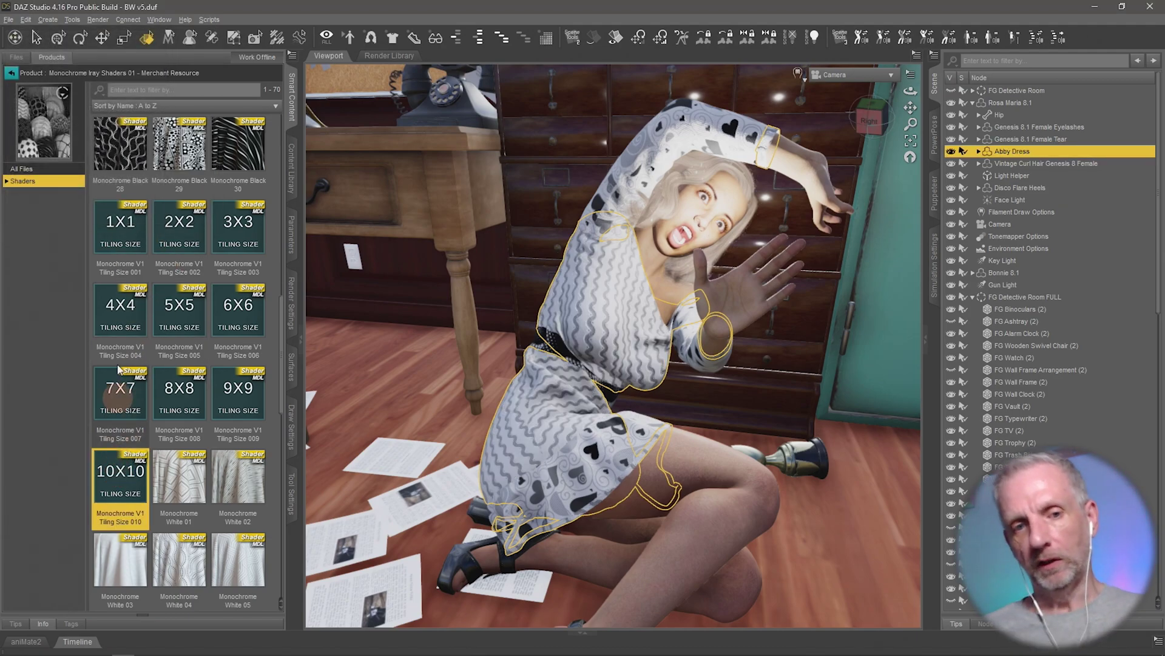
# Compare 6X6, 5X5, 4X4, 2X2 and 1X1 tiling, then settle on 4X4.
pyautogui.click(237, 321)
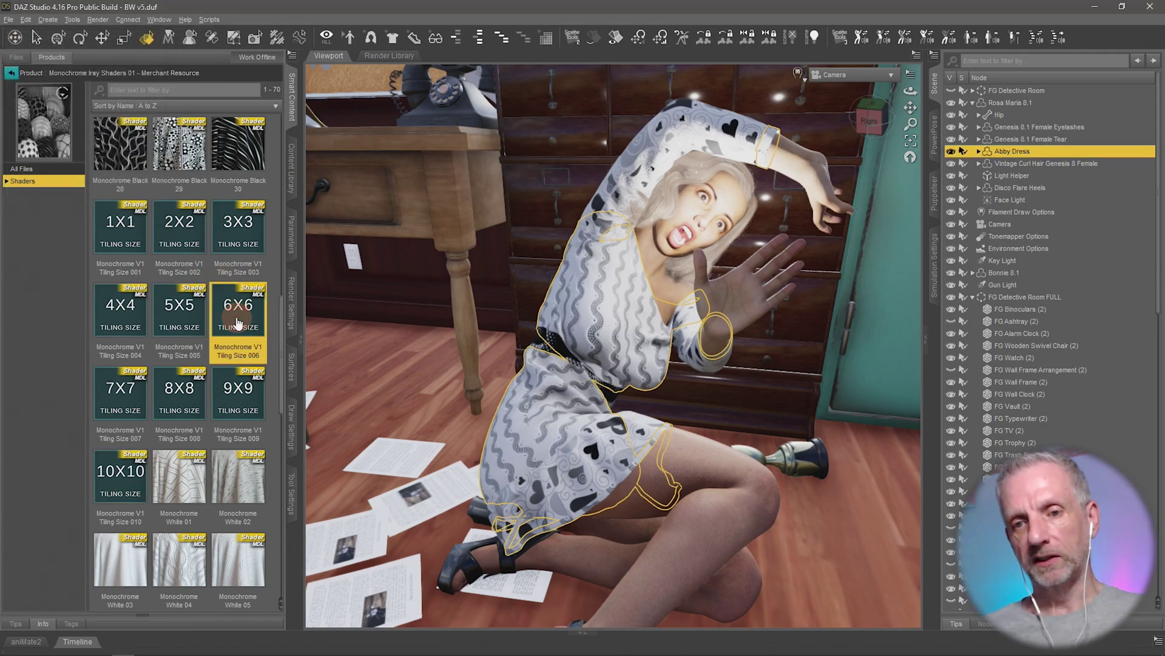
pyautogui.click(173, 320)
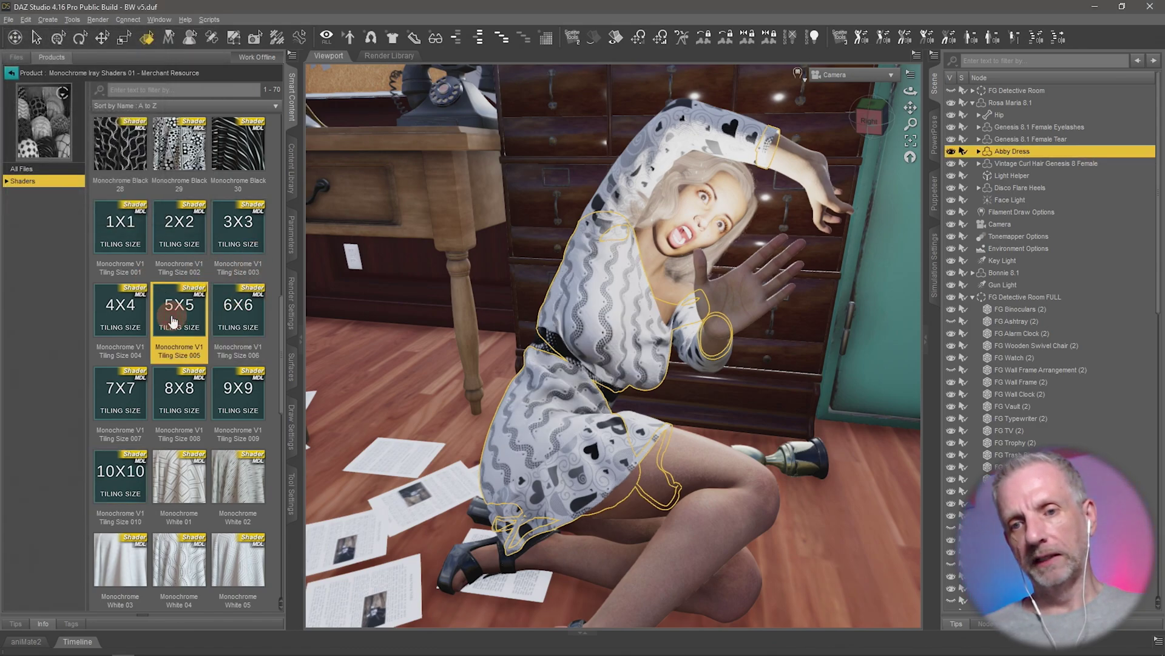
pyautogui.click(138, 301)
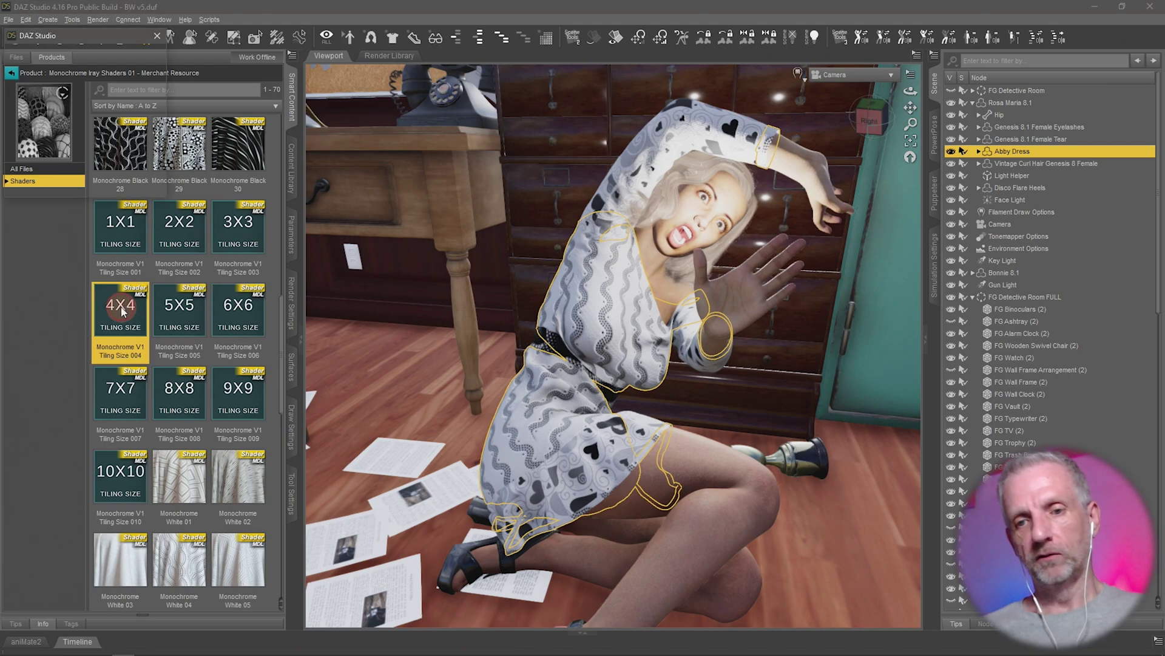
pyautogui.click(195, 241)
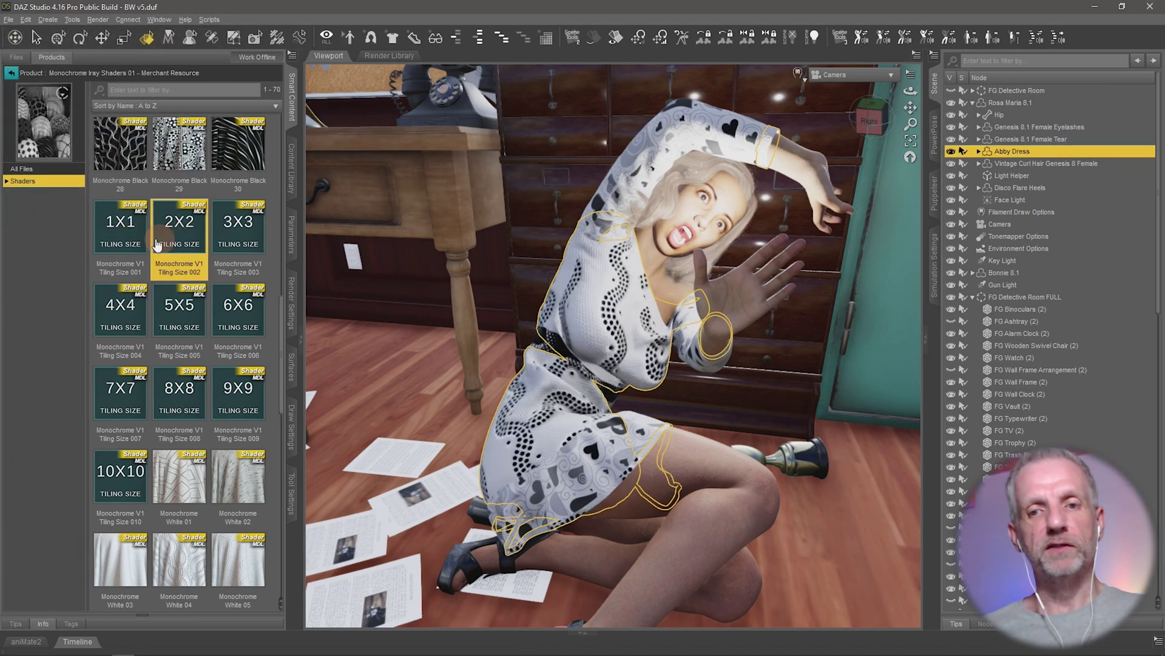
pyautogui.click(135, 238)
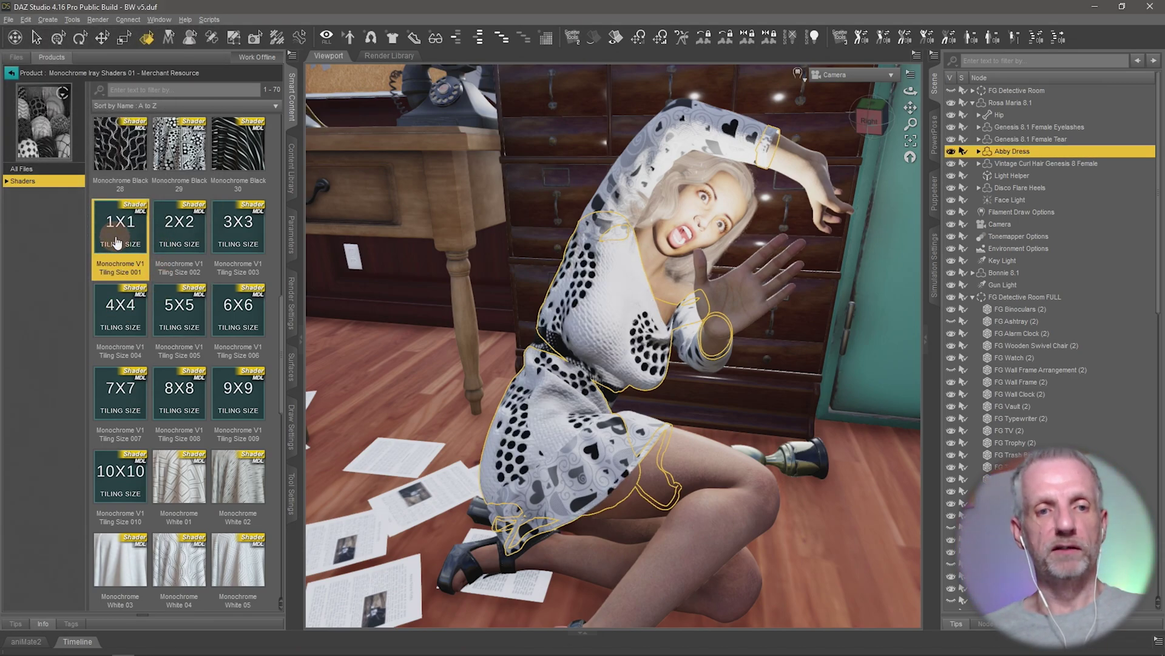
pyautogui.moveTo(134, 250)
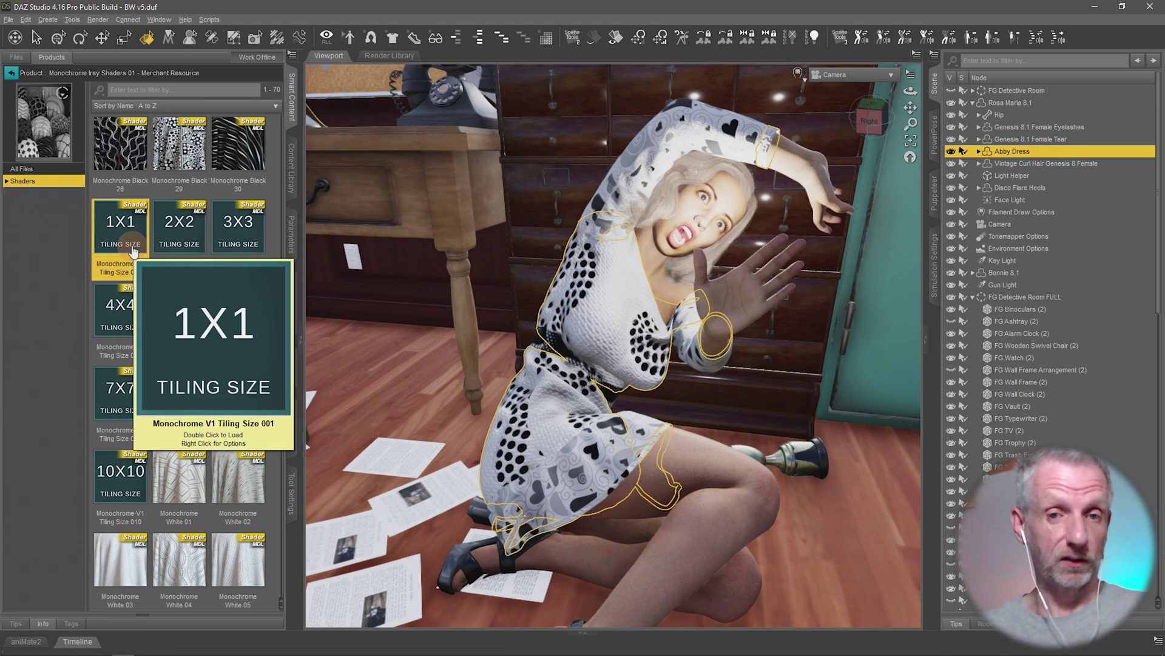
pyautogui.doubleClick(112, 330)
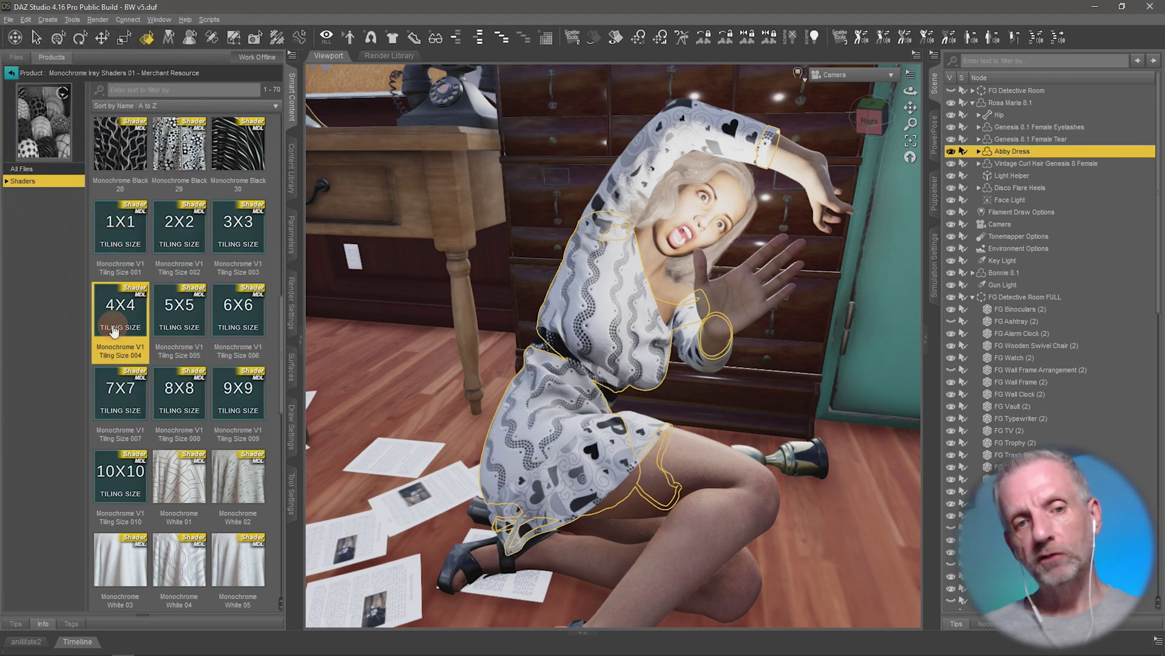
pyautogui.moveTo(188, 338)
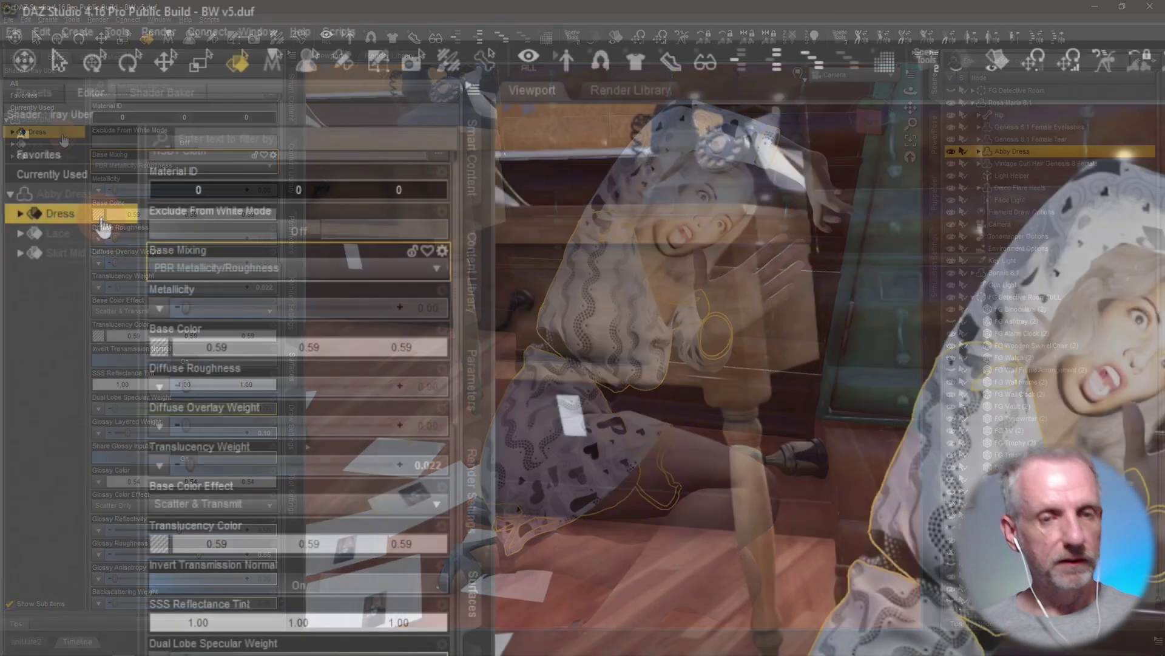
# Switch the Surfaces pane to Presets and expand Shaders to list the 435 shader presets.
pyautogui.click(65, 83)
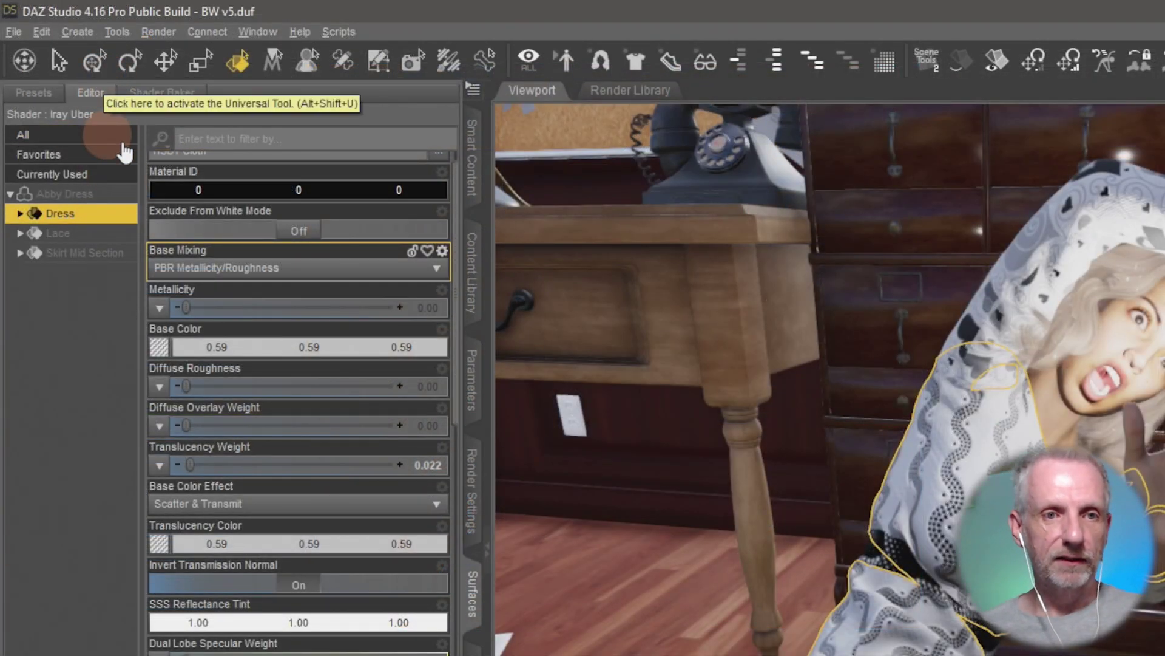
pyautogui.click(92, 97)
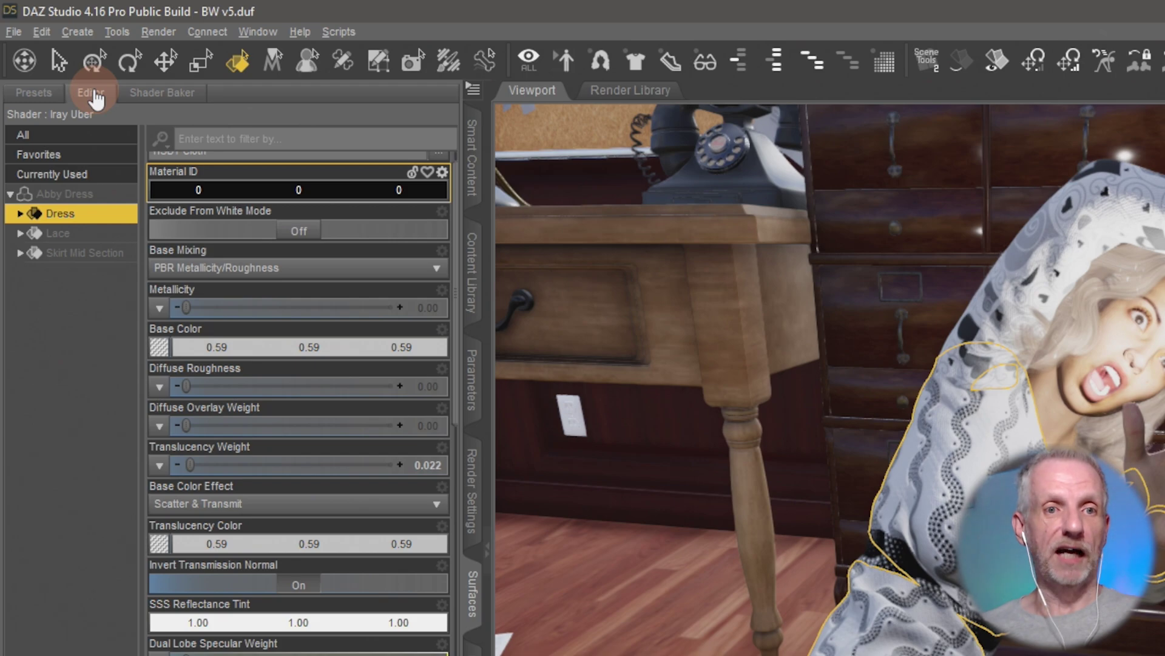
pyautogui.click(48, 99)
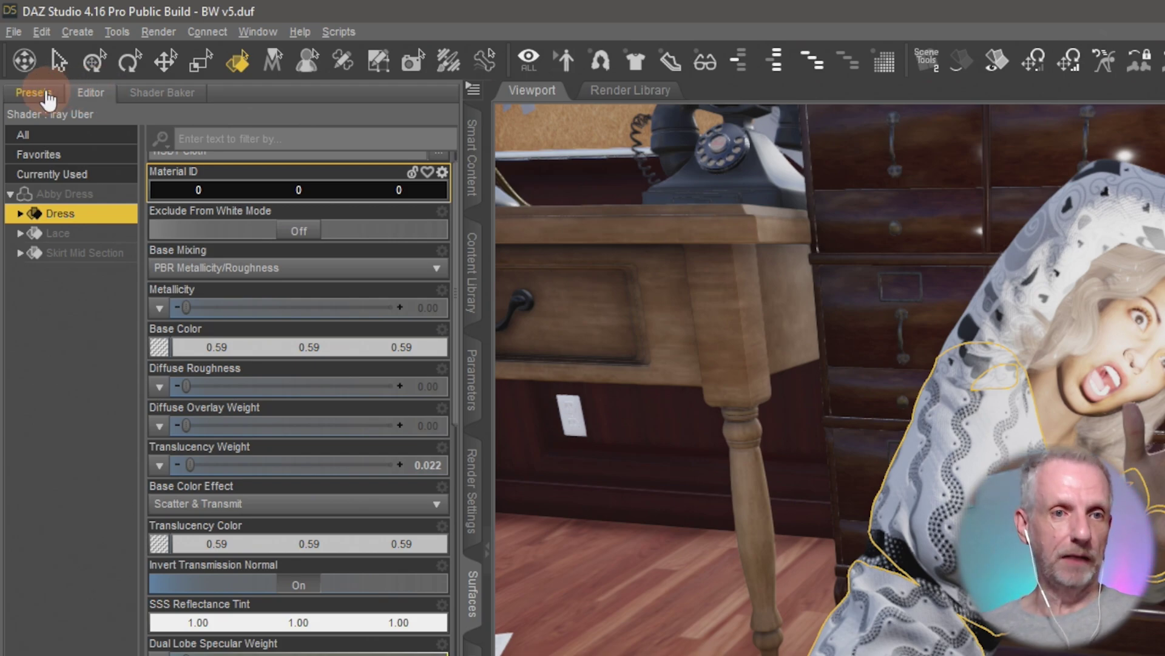
pyautogui.click(76, 197)
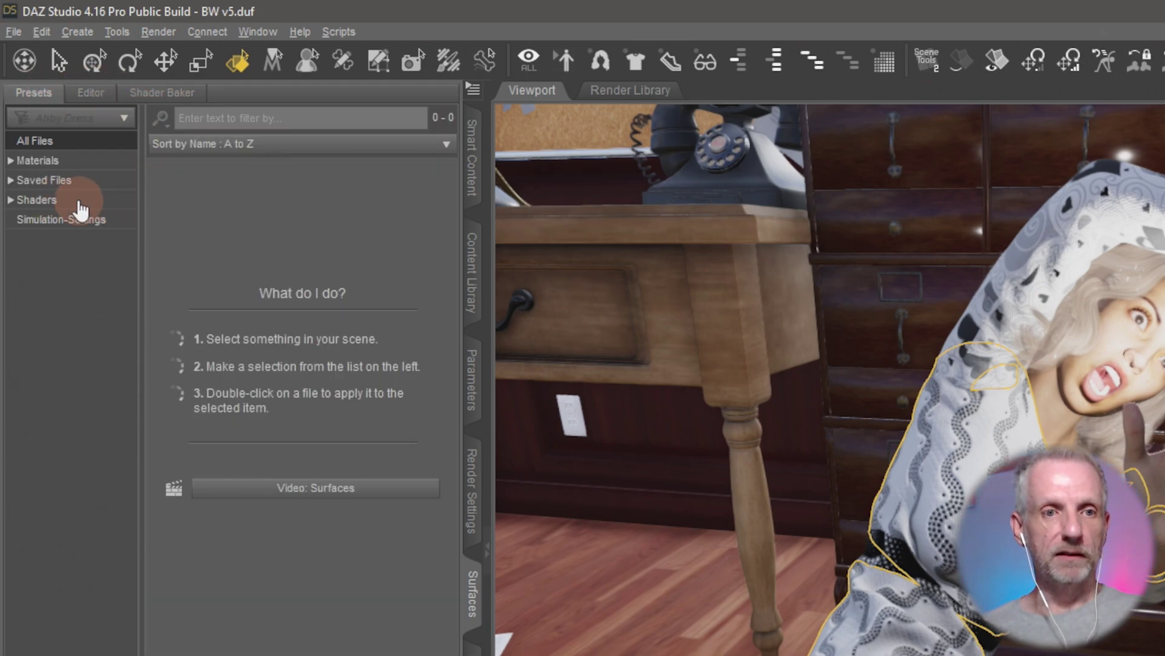
pyautogui.click(90, 281)
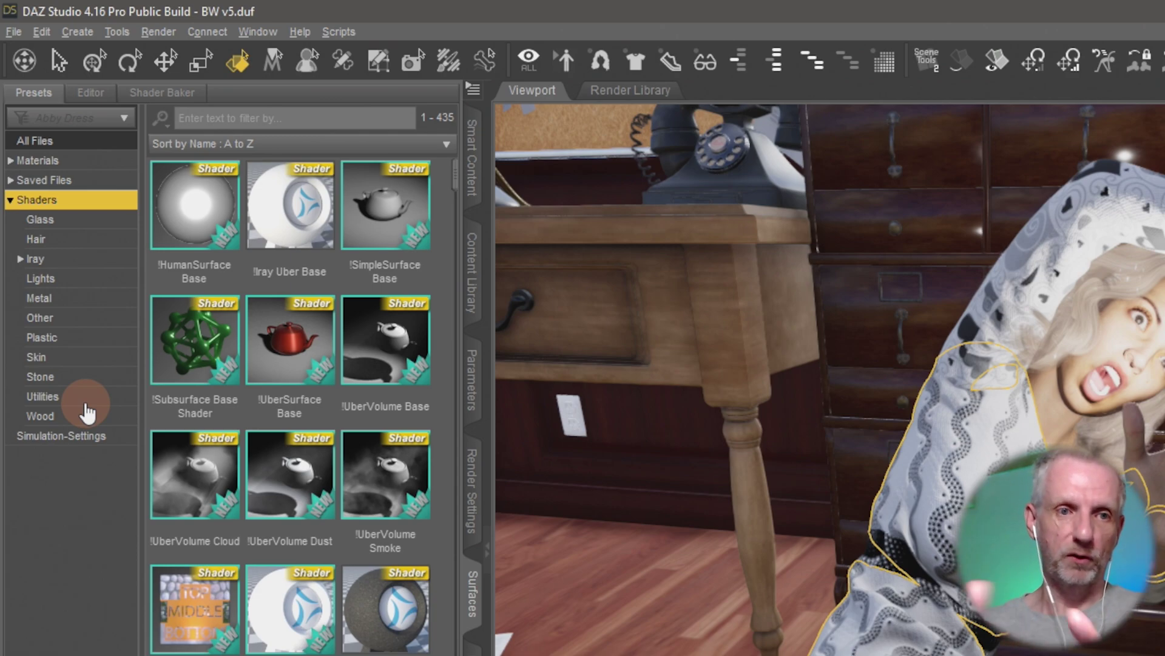
# Browse the Iray Asphalt, Car Paint, Ceramic, Crystal, Marble, Metal and Noise shaders, ending on the 57 Fabric presets.
pyautogui.click(86, 260)
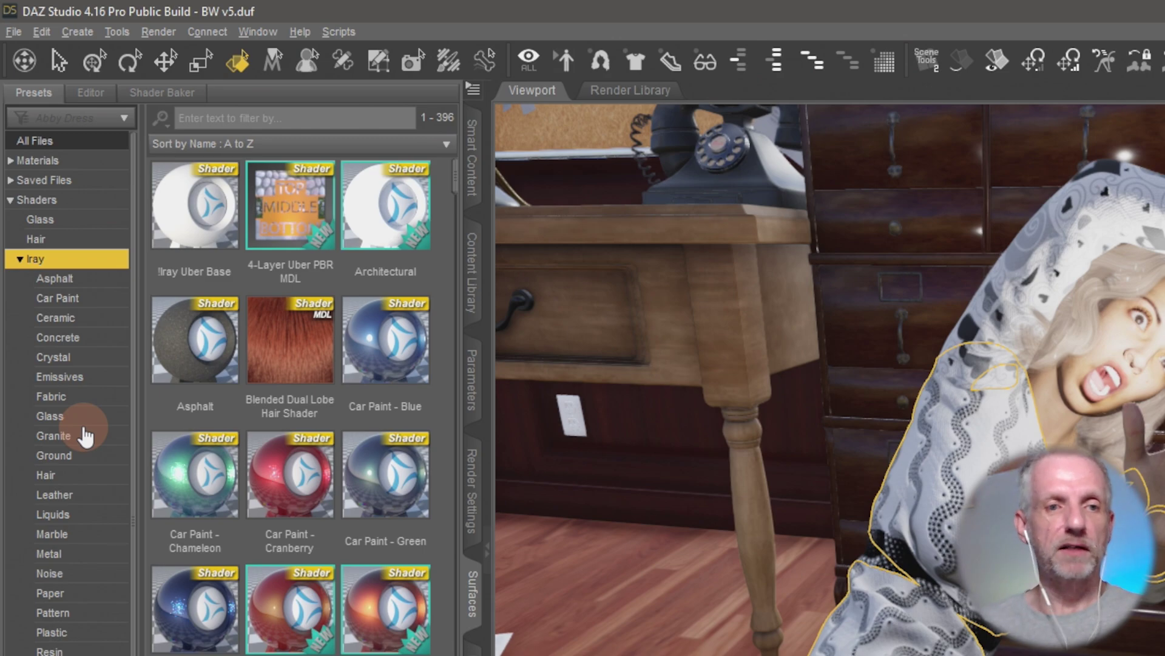
pyautogui.click(91, 278)
pyautogui.click(104, 303)
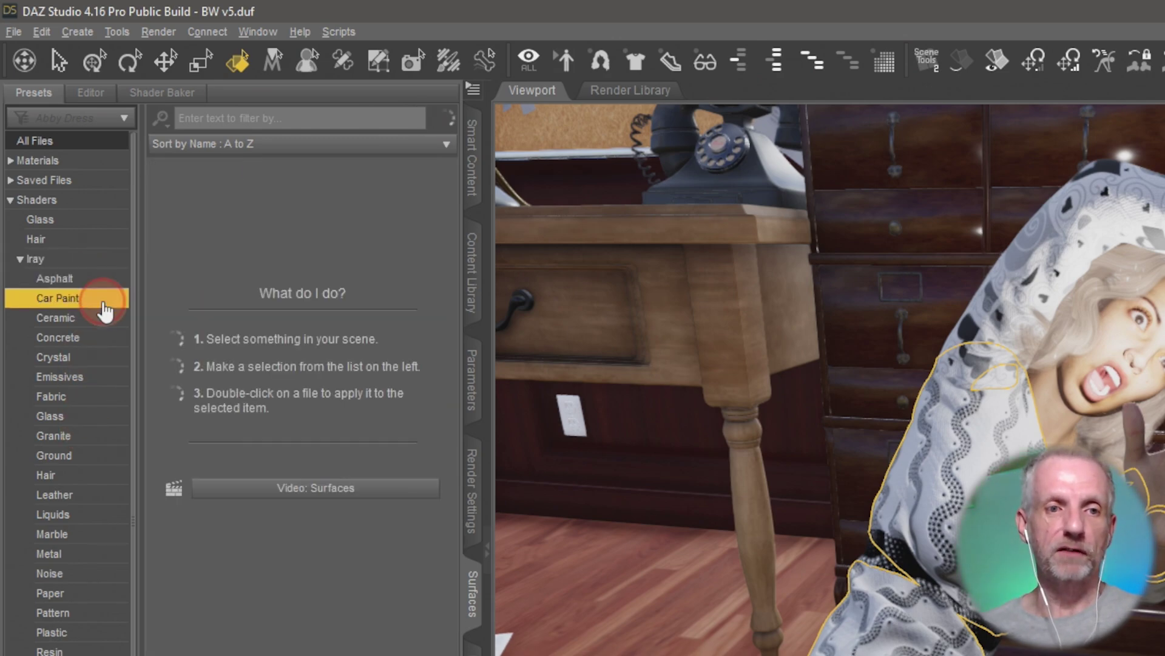
pyautogui.click(103, 320)
pyautogui.click(101, 363)
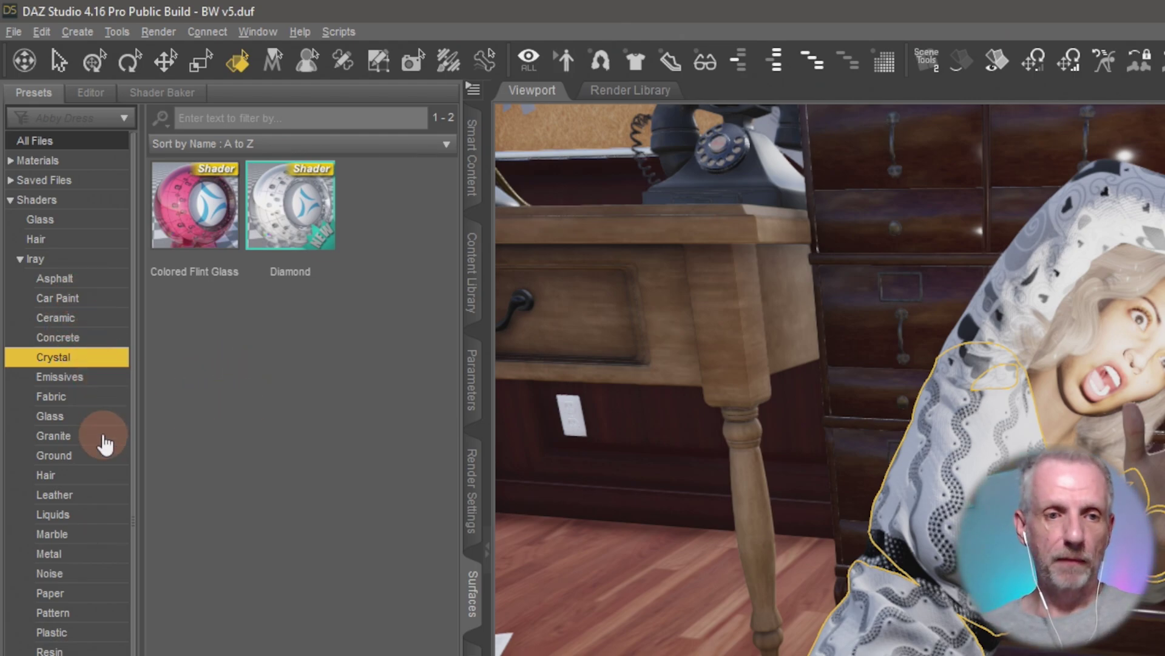
pyautogui.click(79, 537)
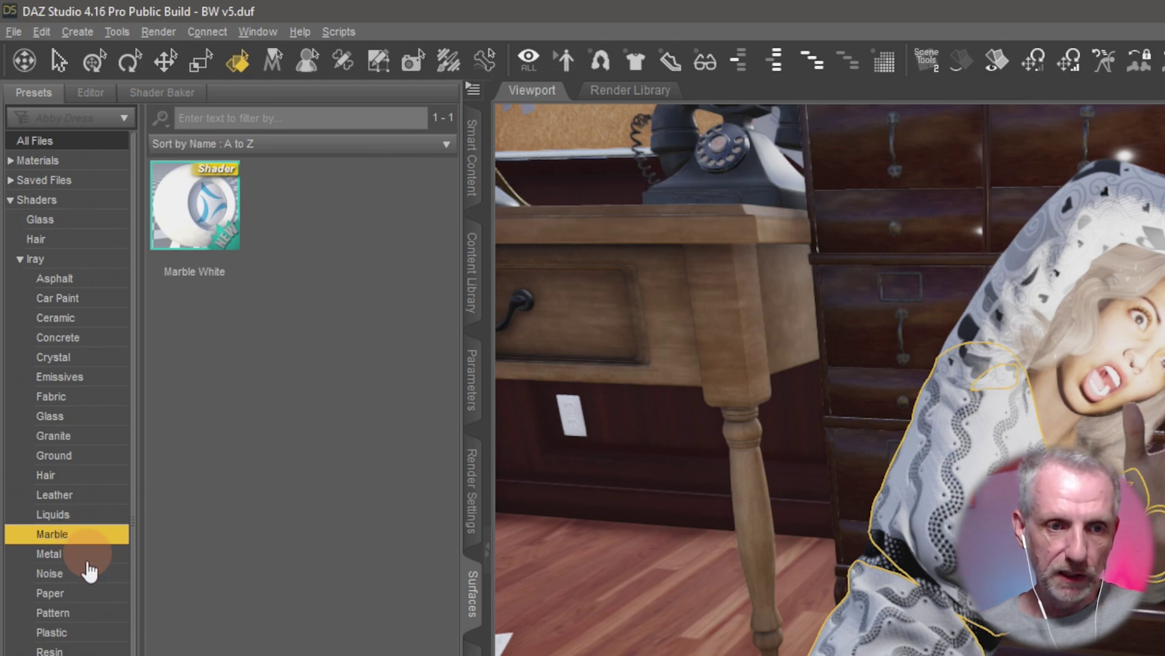
pyautogui.click(88, 573)
pyautogui.click(94, 555)
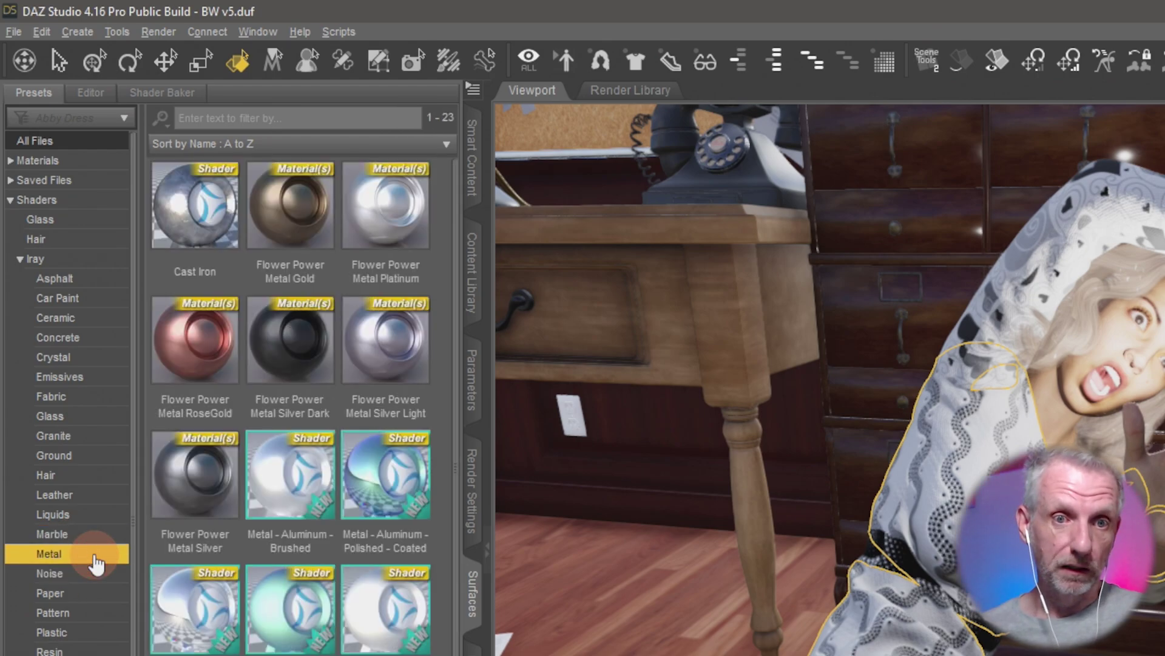
pyautogui.click(89, 573)
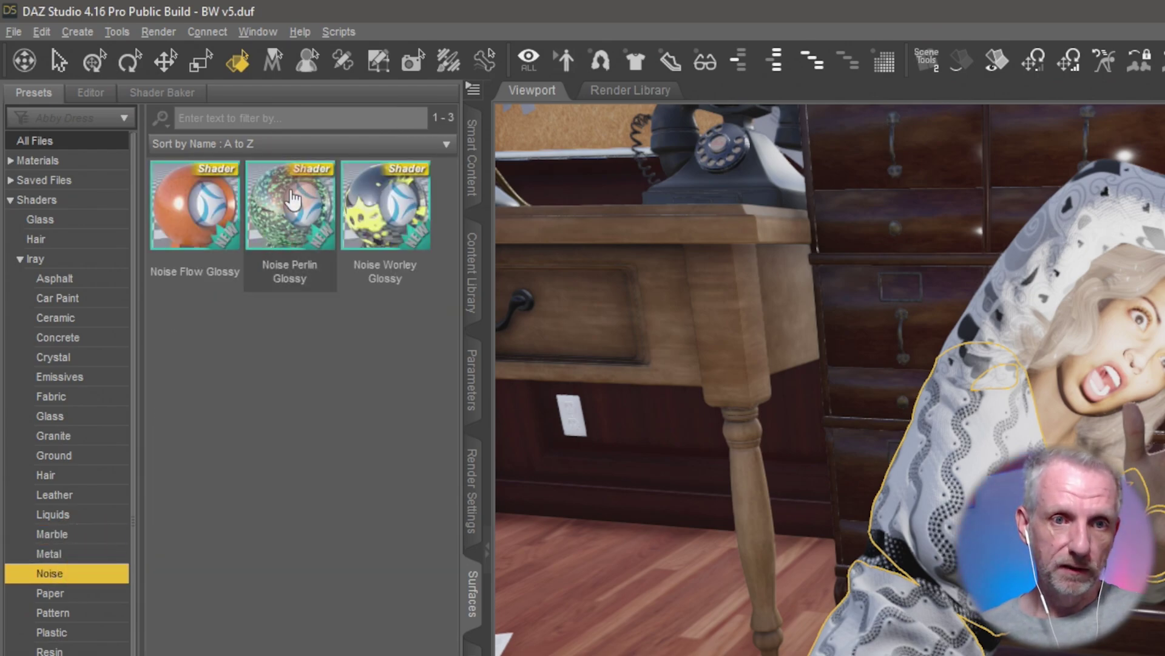
pyautogui.moveTo(292, 204)
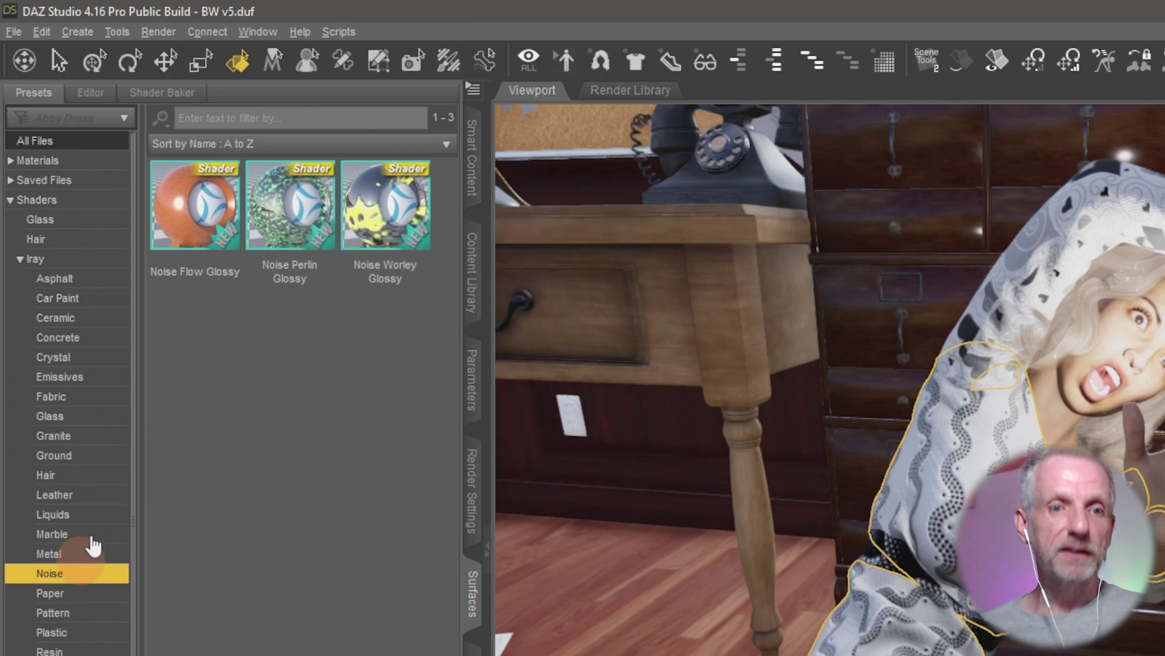
pyautogui.click(96, 397)
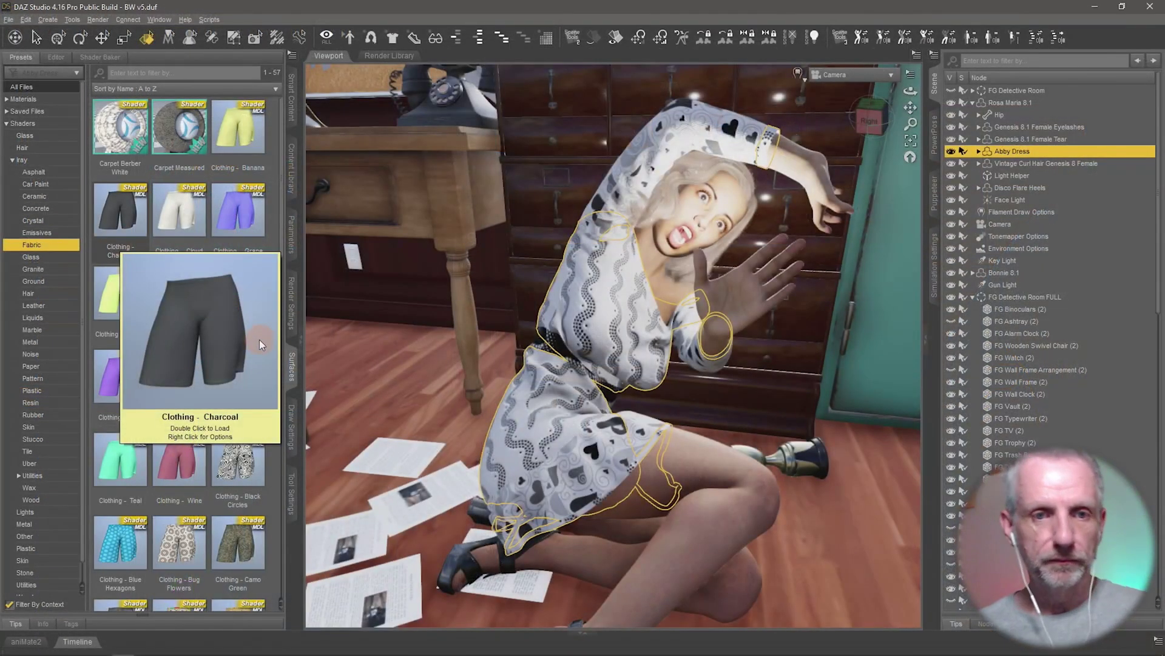
# Load the Clothing - Black Circles Iray fabric preset onto the Abby Dress.
pyautogui.moveTo(374, 642)
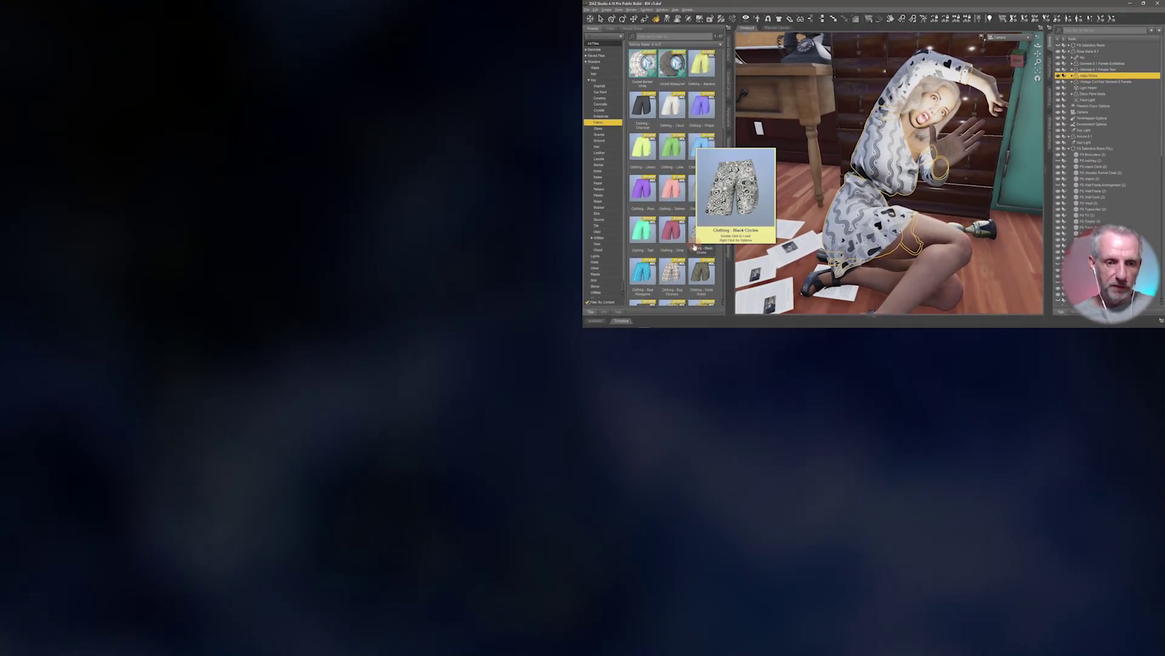
pyautogui.moveTo(455, 367)
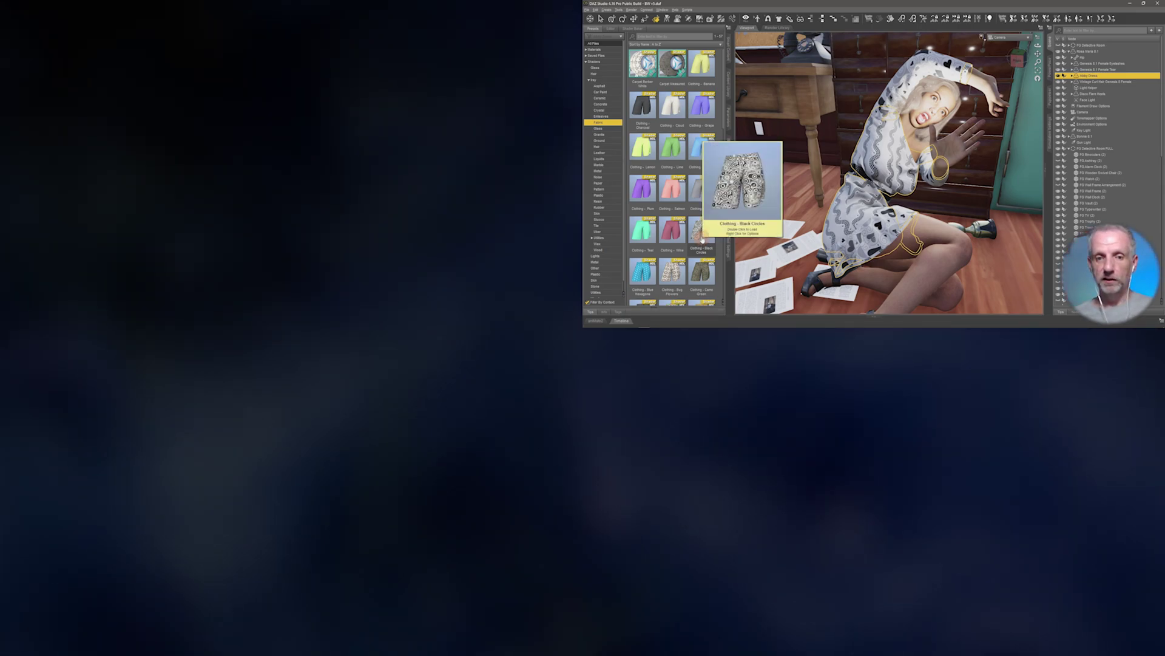
pyautogui.doubleClick(702, 240)
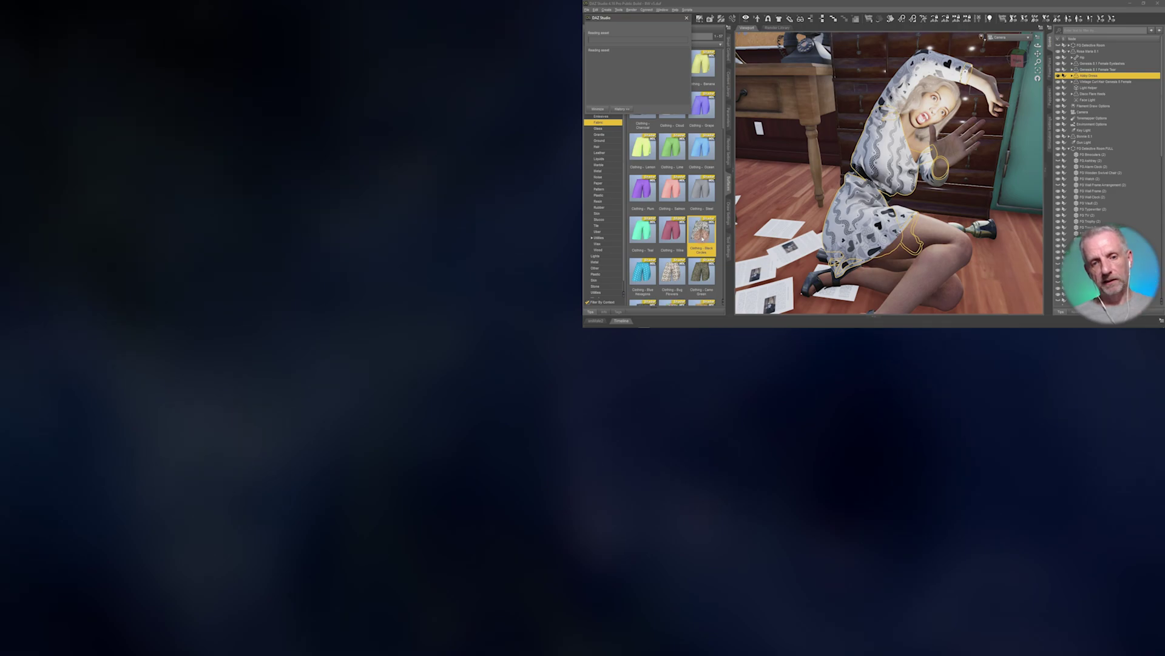